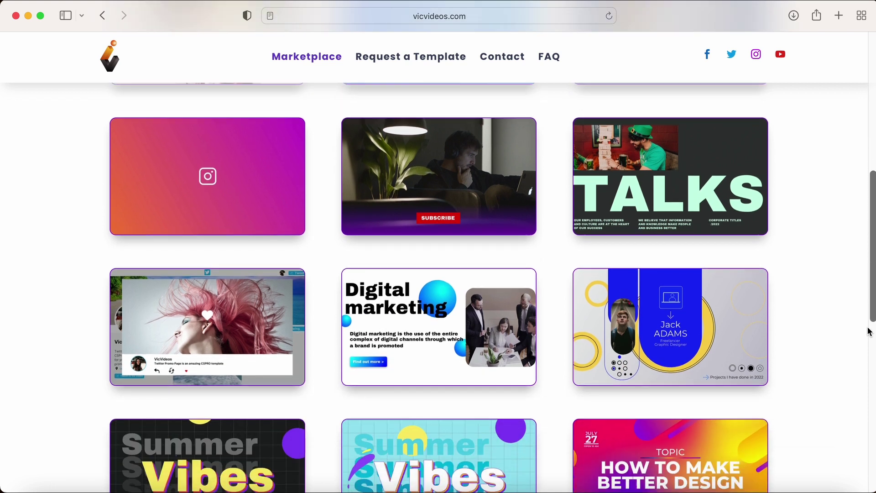
{"action": "scroll", "coordinate": [868, 332], "scroll_direction": "down", "scroll_amount": 4}
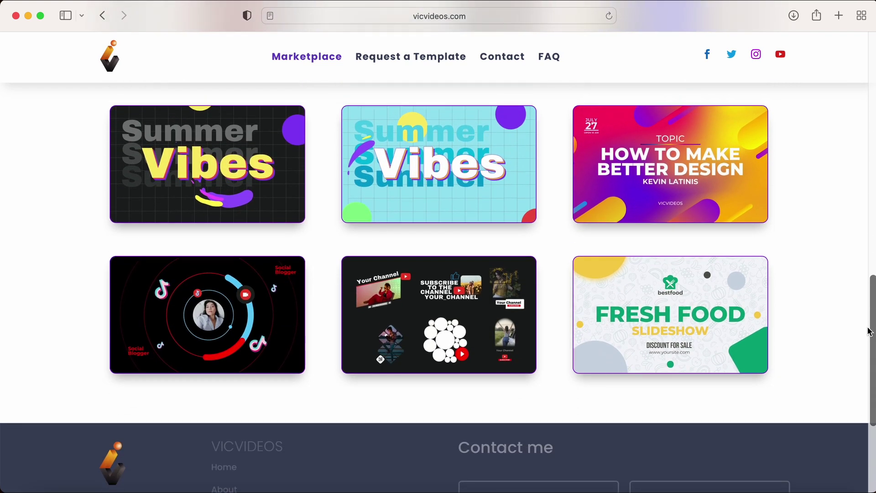
Step: Browse the VicVideos marketplace grid and open the TikTok Promo template's page
{"action": "scroll", "coordinate": [869, 332], "scroll_direction": "up", "scroll_amount": 2}
{"action": "mouse_move", "coordinate": [678, 370]}
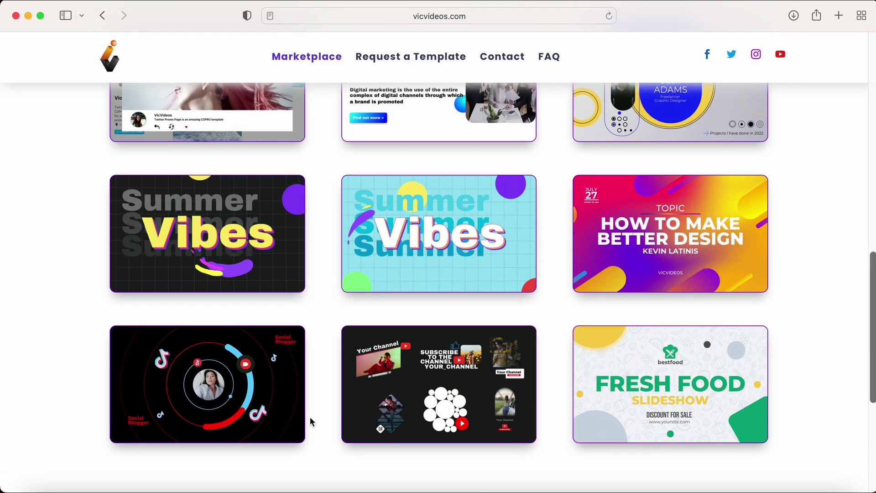
{"action": "left_click", "coordinate": [232, 391]}
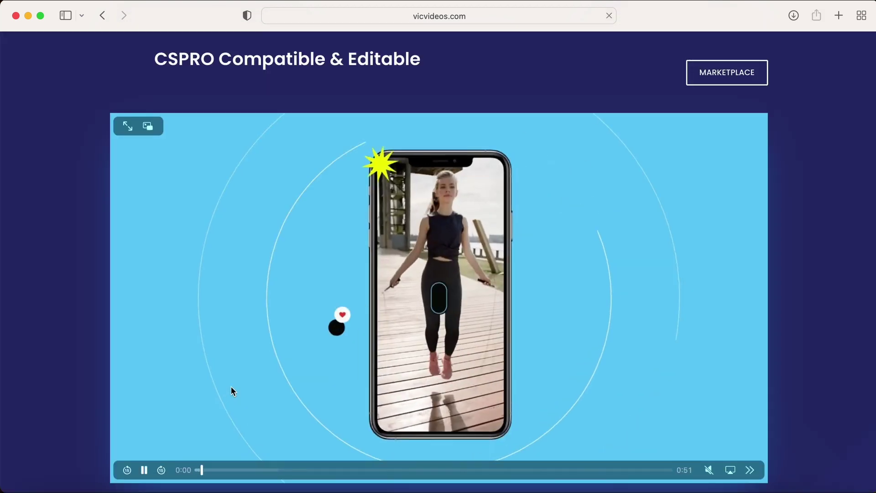
Step: Review the TikTok Promo template's price and details, then return to the marketplace
{"action": "scroll", "coordinate": [43, 423], "scroll_direction": "down", "scroll_amount": 5}
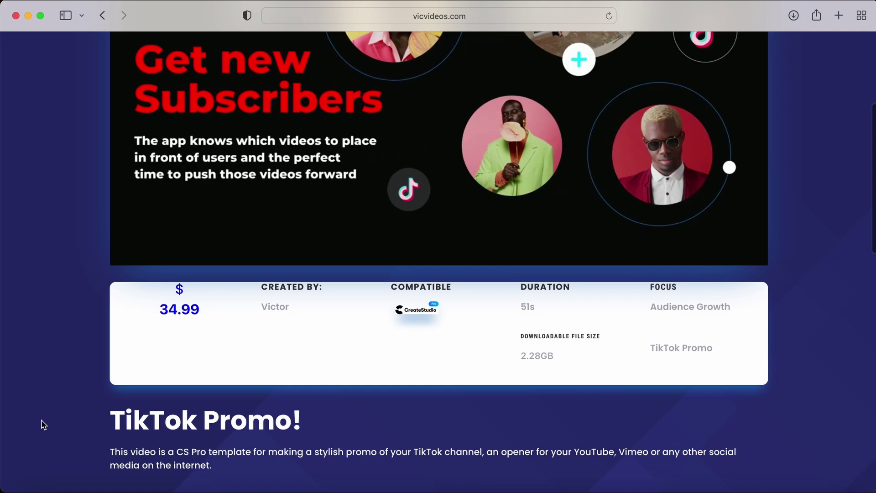
{"action": "scroll", "coordinate": [43, 424], "scroll_direction": "down", "scroll_amount": 8}
{"action": "scroll", "coordinate": [43, 425], "scroll_direction": "up", "scroll_amount": 8}
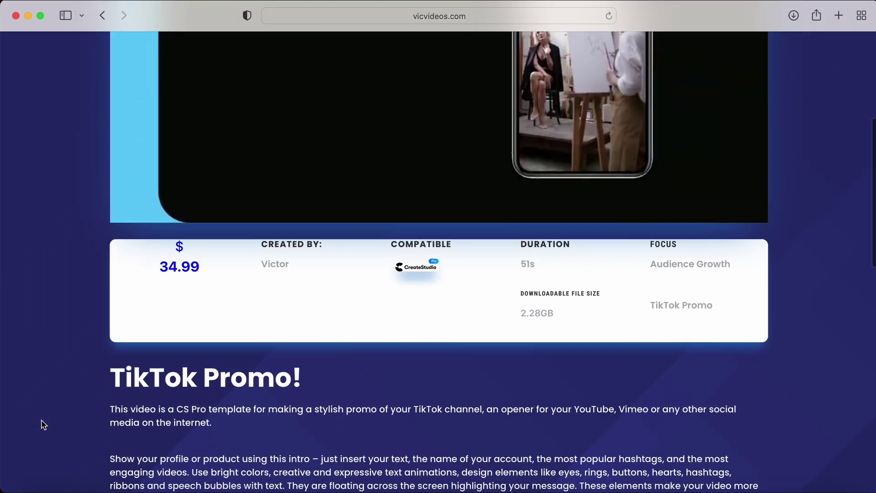
{"action": "scroll", "coordinate": [43, 423], "scroll_direction": "up", "scroll_amount": 5}
{"action": "left_click", "coordinate": [735, 77]}
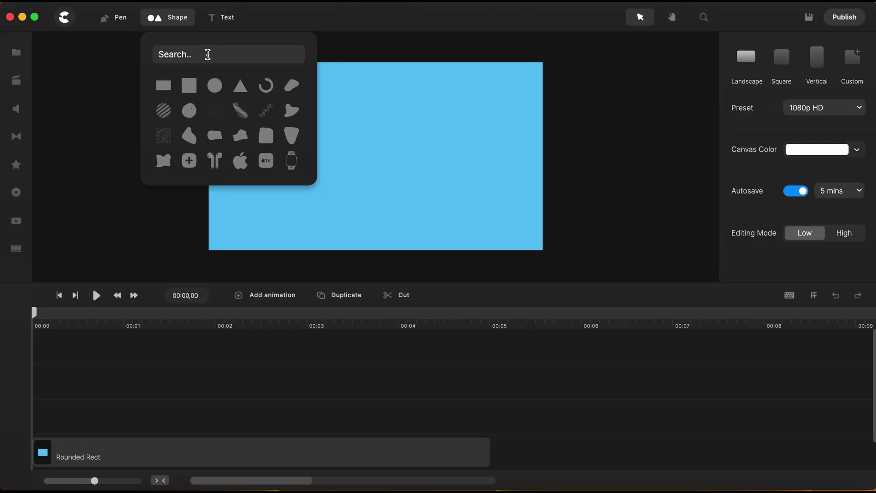
Step: Search shapes for 'eye', add the fourth eye shape to the canvas, then deselect it
{"action": "type", "text": "eye"}
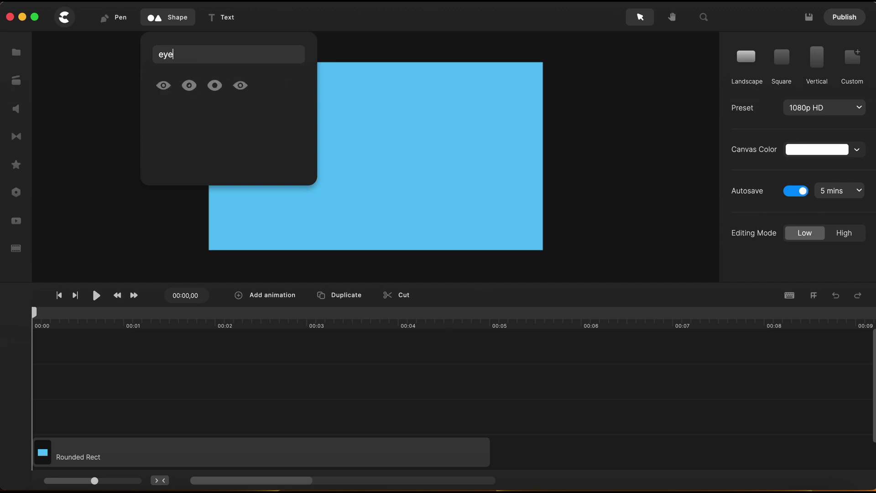
{"action": "left_click", "coordinate": [240, 88]}
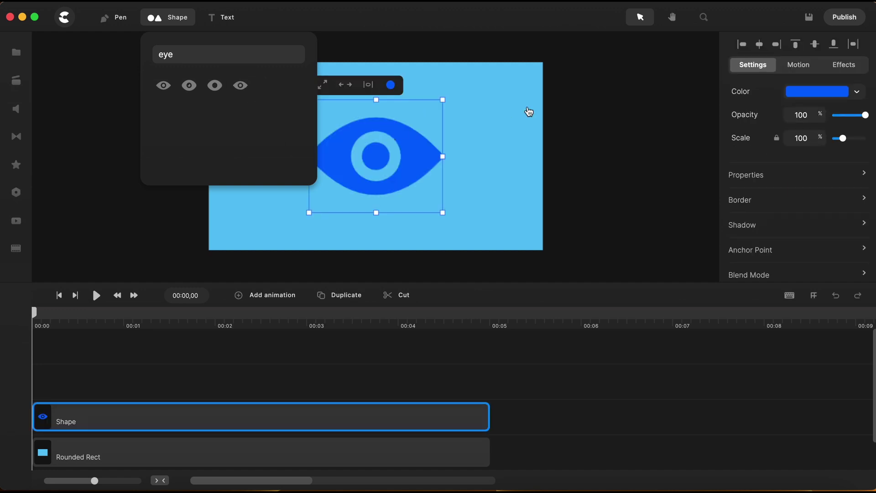
{"action": "left_click", "coordinate": [598, 116]}
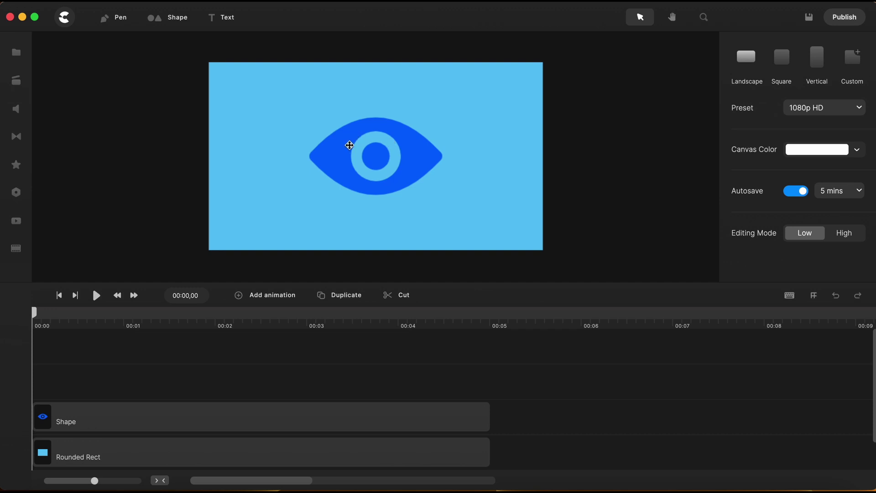
{"action": "double_click", "coordinate": [386, 151]}
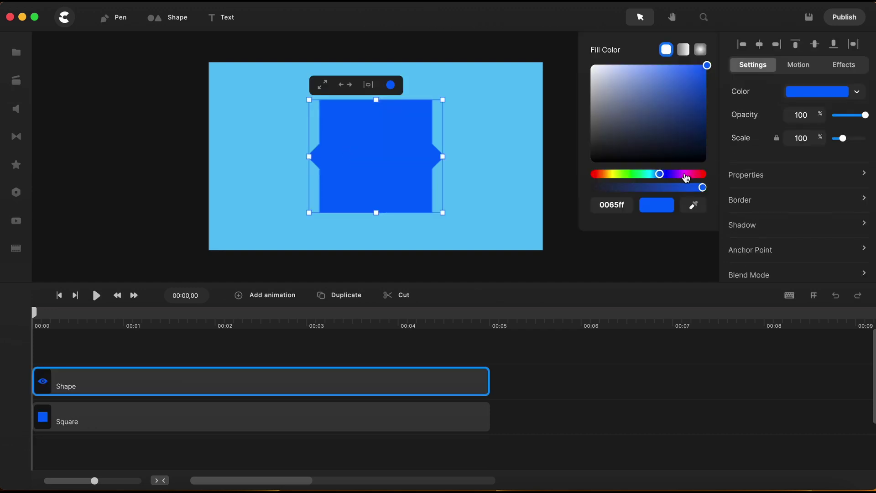
{"action": "left_click_drag", "start_coordinate": [686, 178], "coordinate": [600, 181]}
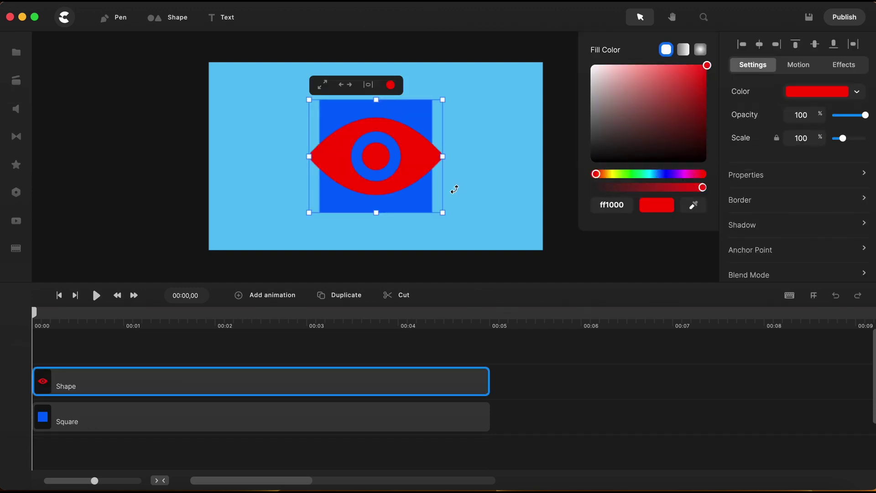
{"action": "left_click_drag", "start_coordinate": [424, 154], "coordinate": [372, 150]}
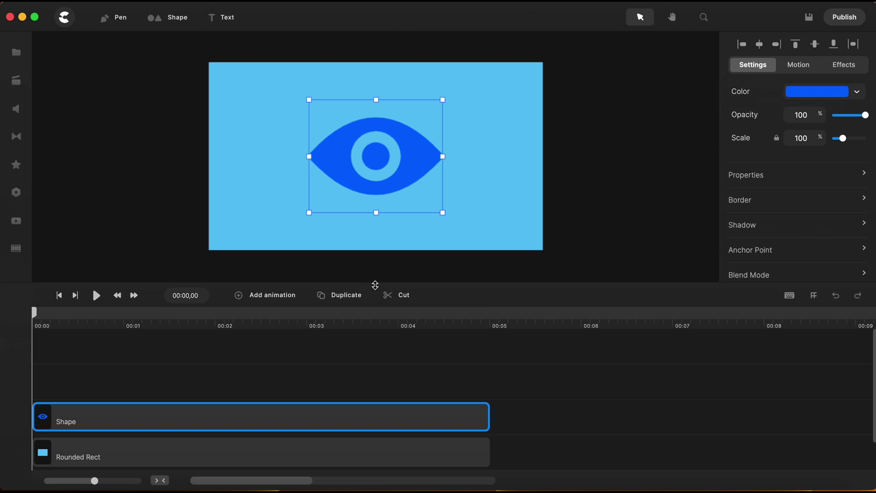
{"action": "left_click_drag", "start_coordinate": [372, 285], "coordinate": [373, 351]}
Step: Draw a closed Pen path through the eye's left, top, right and bottom tips
{"action": "scroll", "coordinate": [381, 182], "scroll_direction": "up", "scroll_amount": 3}
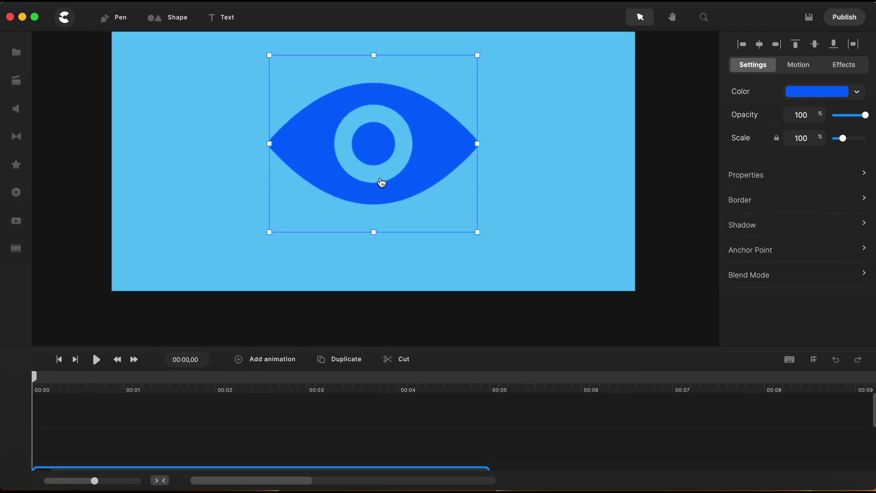
{"action": "left_click", "coordinate": [674, 167]}
{"action": "left_click", "coordinate": [104, 20]}
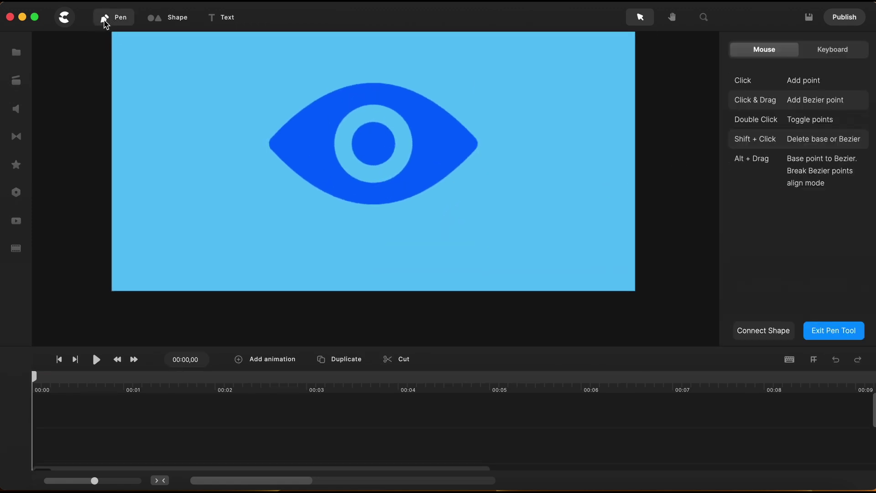
{"action": "left_click", "coordinate": [266, 143]}
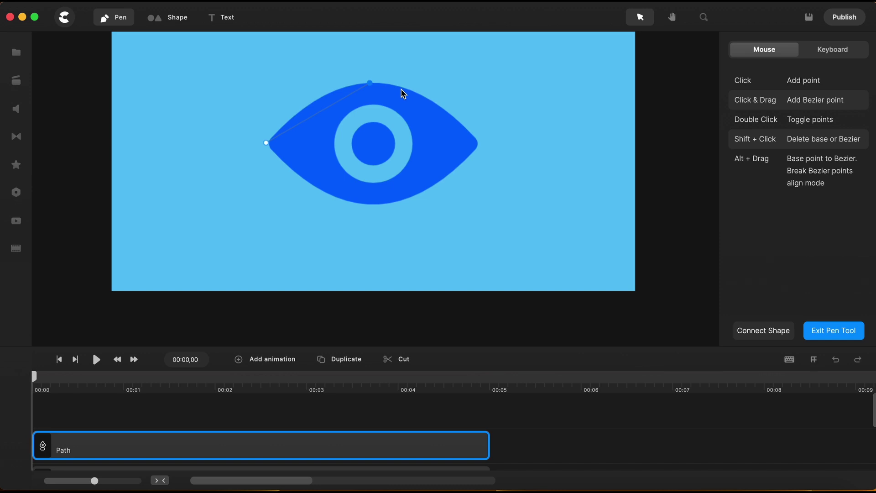
{"action": "left_click", "coordinate": [479, 144]}
{"action": "left_click", "coordinate": [266, 143]}
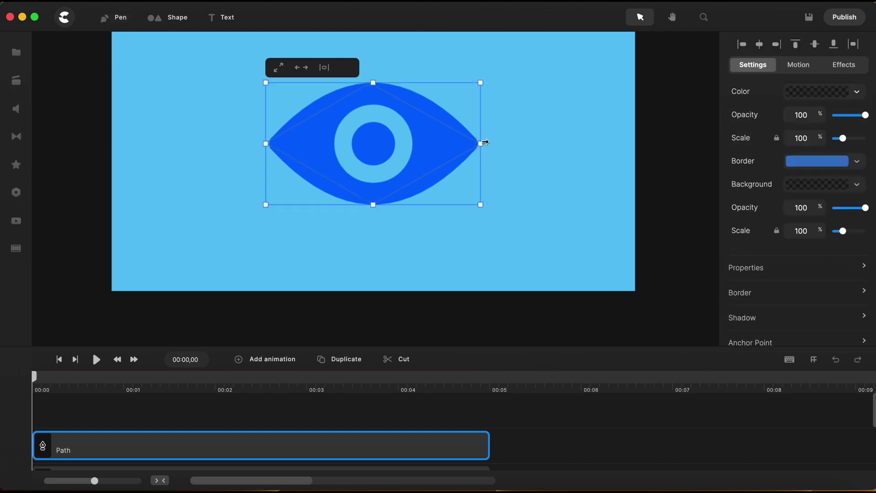
Step: Colour the path's border green and curve its top and bottom anchors to follow the eye
{"action": "scroll", "coordinate": [798, 286], "scroll_direction": "down", "scroll_amount": 2}
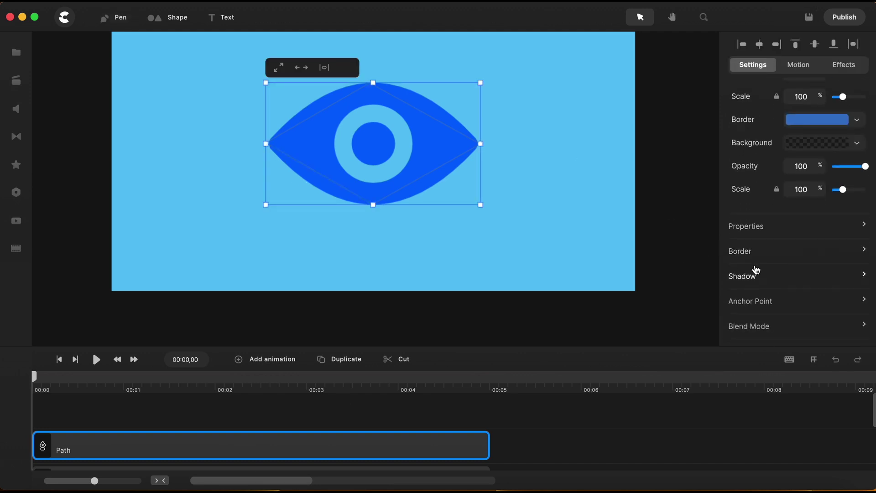
{"action": "left_click", "coordinate": [816, 119]}
{"action": "left_click_drag", "start_coordinate": [662, 180], "coordinate": [624, 180]}
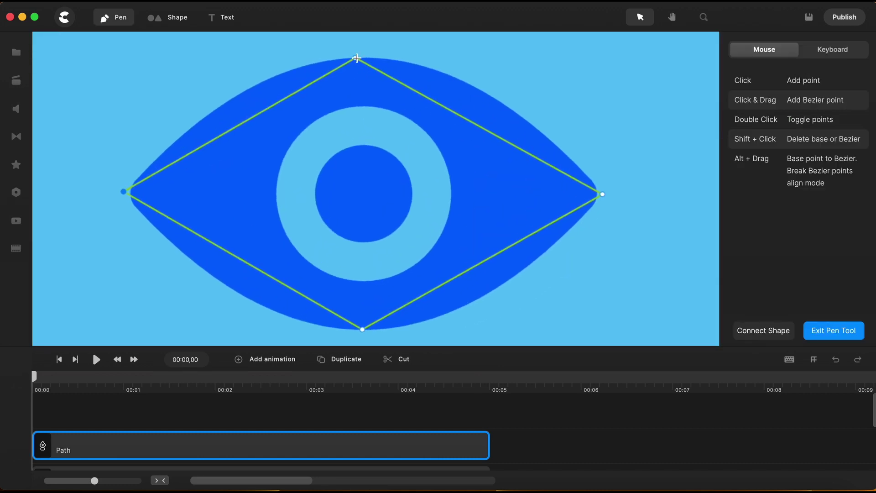
{"action": "left_click_drag", "start_coordinate": [358, 54], "coordinate": [463, 75]}
{"action": "left_click_drag", "start_coordinate": [315, 73], "coordinate": [281, 71]}
{"action": "left_click_drag", "start_coordinate": [463, 75], "coordinate": [469, 73]}
{"action": "left_click_drag", "start_coordinate": [367, 264], "coordinate": [177, 314]}
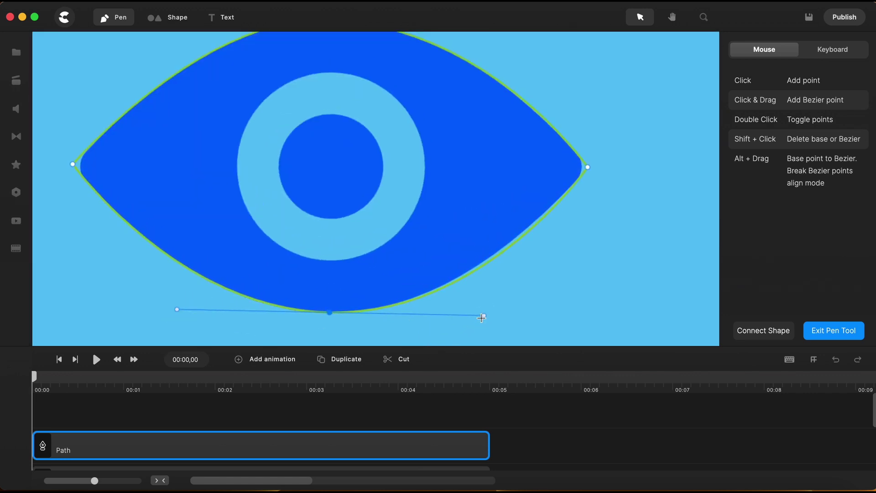
{"action": "left_click_drag", "start_coordinate": [482, 312], "coordinate": [488, 312]}
{"action": "key", "text": "Escape"}
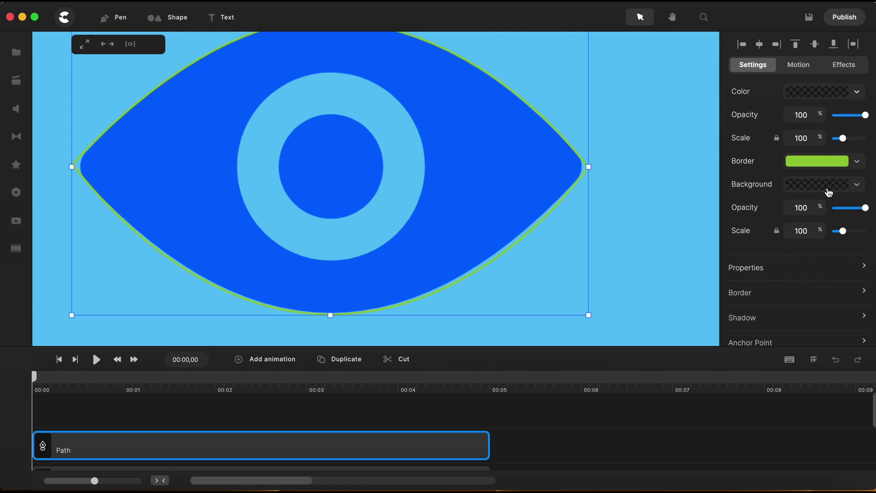
Step: Make the border a 15 px translucent yellow-green, then deselect the path
{"action": "left_click", "coordinate": [851, 164]}
{"action": "left_click_drag", "start_coordinate": [620, 173], "coordinate": [613, 174]}
{"action": "left_click", "coordinate": [741, 292]}
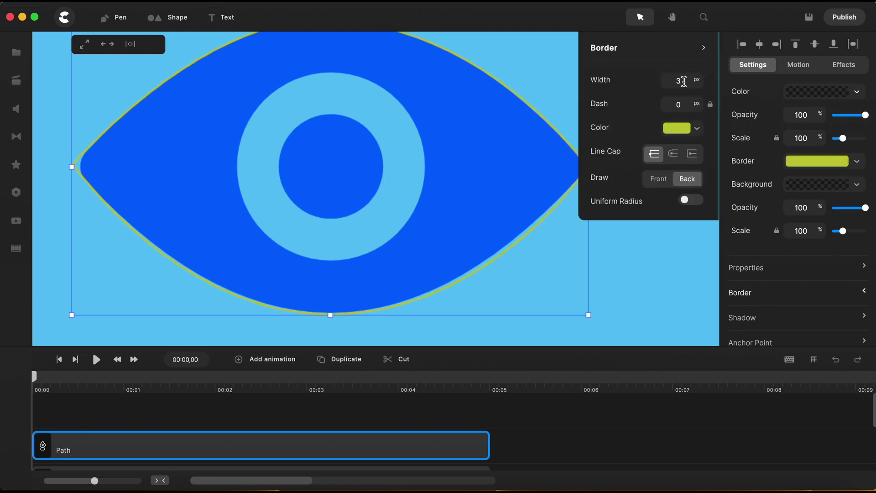
{"action": "type", "text": "9"}
{"action": "left_click", "coordinate": [852, 161]}
{"action": "left_click", "coordinate": [680, 188]}
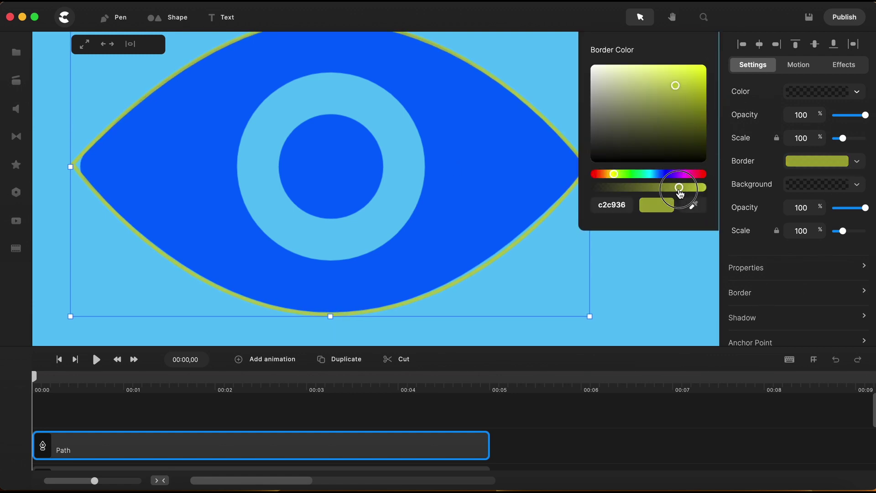
{"action": "left_click_drag", "start_coordinate": [680, 192], "coordinate": [654, 191]}
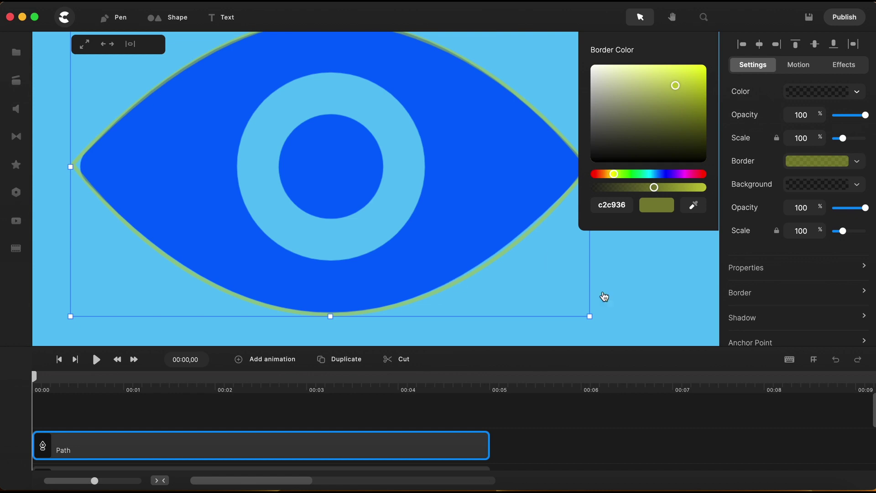
{"action": "left_click", "coordinate": [774, 270]}
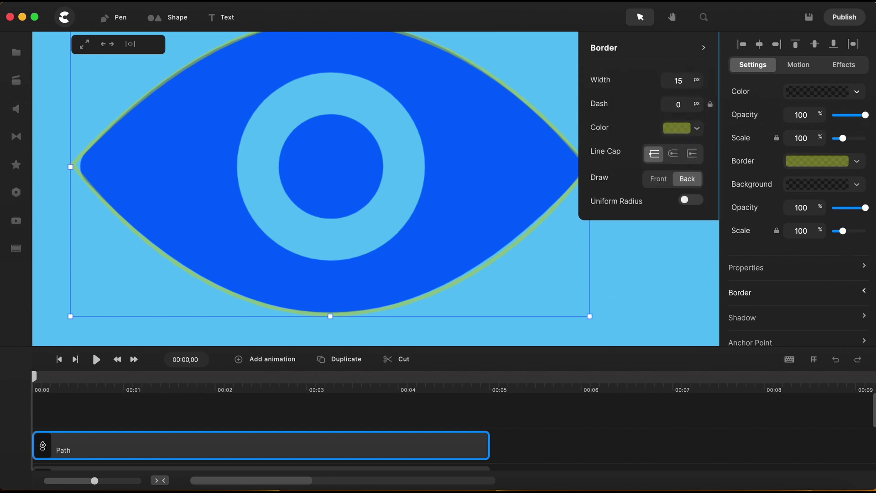
{"action": "left_click", "coordinate": [622, 279]}
Step: Adjust the bottom anchor's Bezier handles so the lower curve hugs the eye, then exit the Pen tool
{"action": "key", "text": "p"}
{"action": "scroll", "coordinate": [331, 314], "scroll_direction": "up", "scroll_amount": 5}
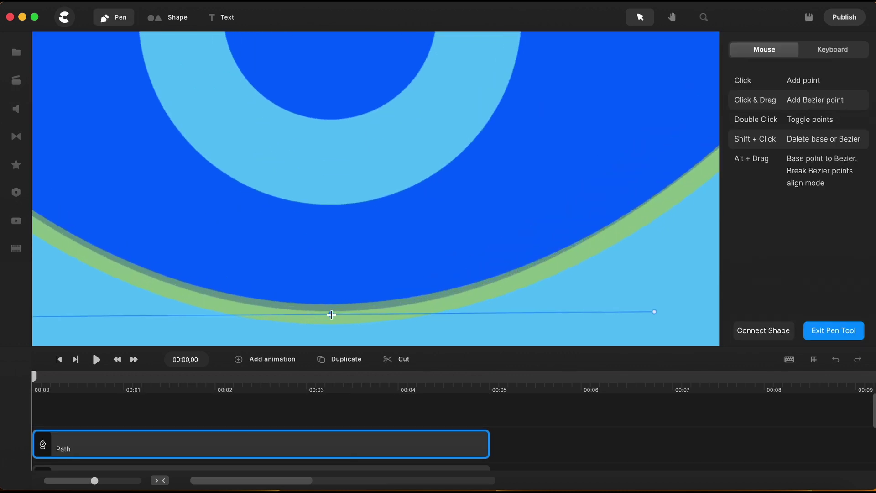
{"action": "left_click", "coordinate": [332, 314]}
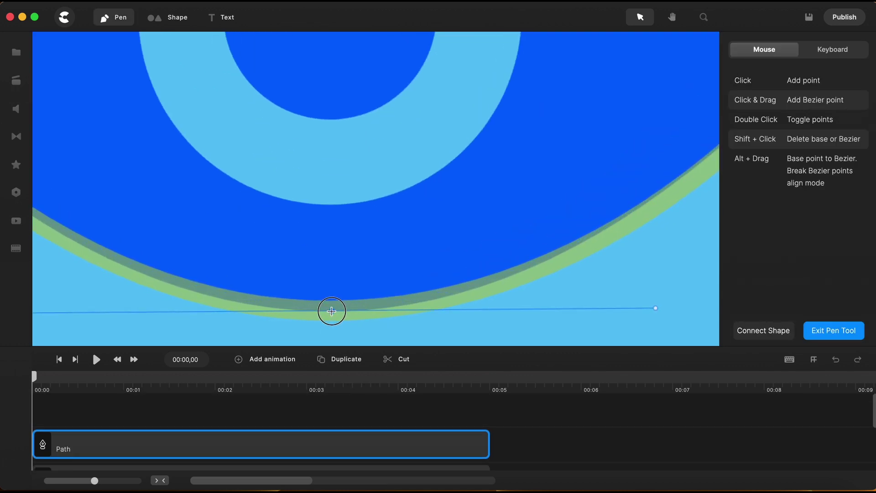
{"action": "scroll", "coordinate": [332, 312], "scroll_direction": "down", "scroll_amount": 3}
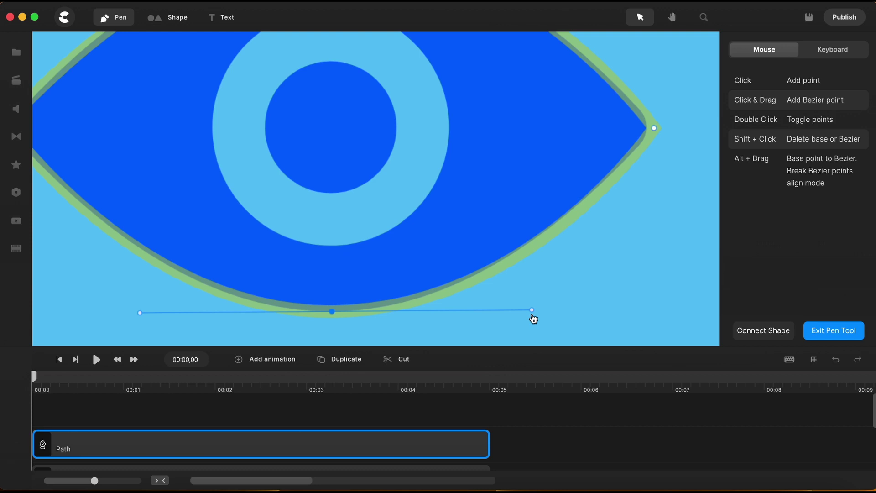
{"action": "mouse_move", "coordinate": [532, 311]}
{"action": "left_mouse_down"}
{"action": "mouse_move", "coordinate": [555, 276]}
{"action": "mouse_move", "coordinate": [565, 286]}
{"action": "mouse_move", "coordinate": [522, 309]}
{"action": "mouse_move", "coordinate": [454, 308]}
{"action": "mouse_move", "coordinate": [569, 301]}
{"action": "mouse_move", "coordinate": [519, 303]}
{"action": "left_mouse_up"}
{"action": "left_click_drag", "start_coordinate": [140, 320], "coordinate": [152, 315]}
{"action": "scroll", "coordinate": [153, 316], "scroll_direction": "down", "scroll_amount": 3}
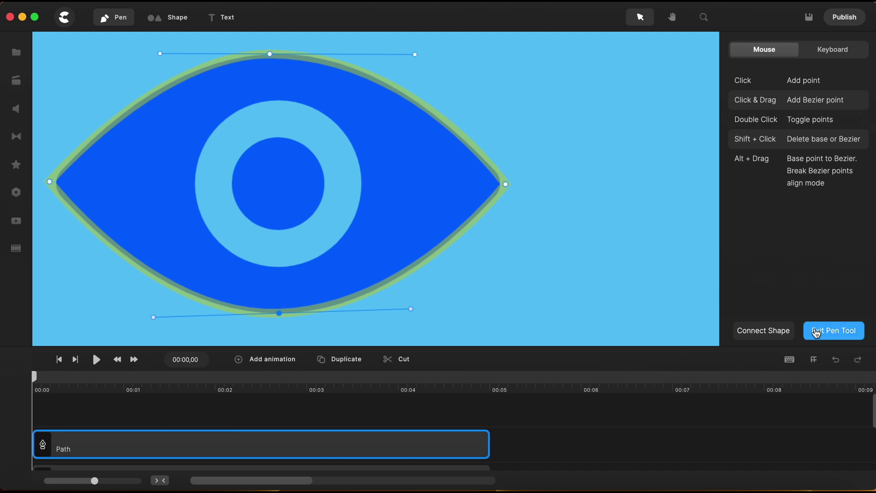
{"action": "left_click", "coordinate": [851, 332]}
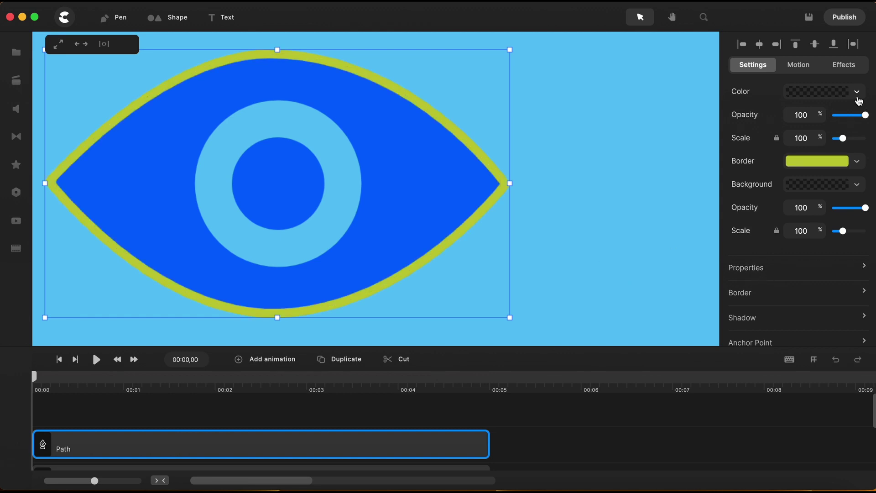
Step: Fill the outline path solid white and set its border width to 0
{"action": "left_click", "coordinate": [859, 95]}
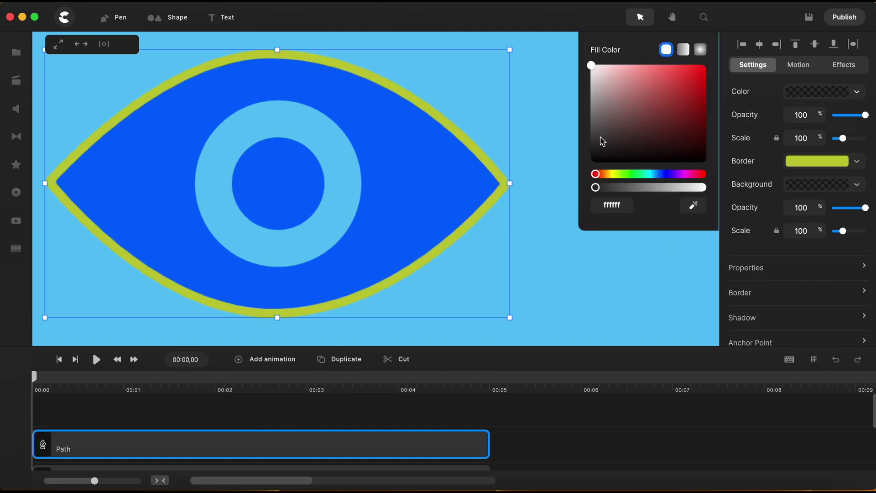
{"action": "left_click_drag", "start_coordinate": [597, 186], "coordinate": [703, 188]}
{"action": "left_click", "coordinate": [752, 292]}
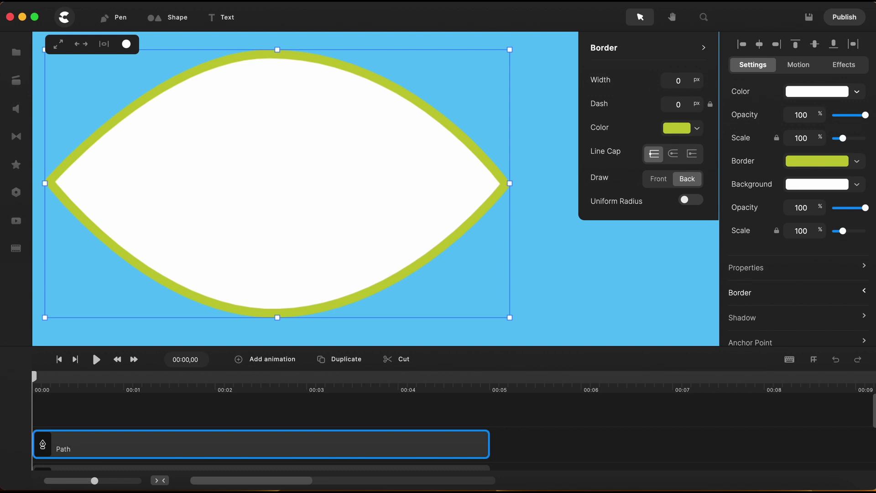
{"action": "key", "text": "Return"}
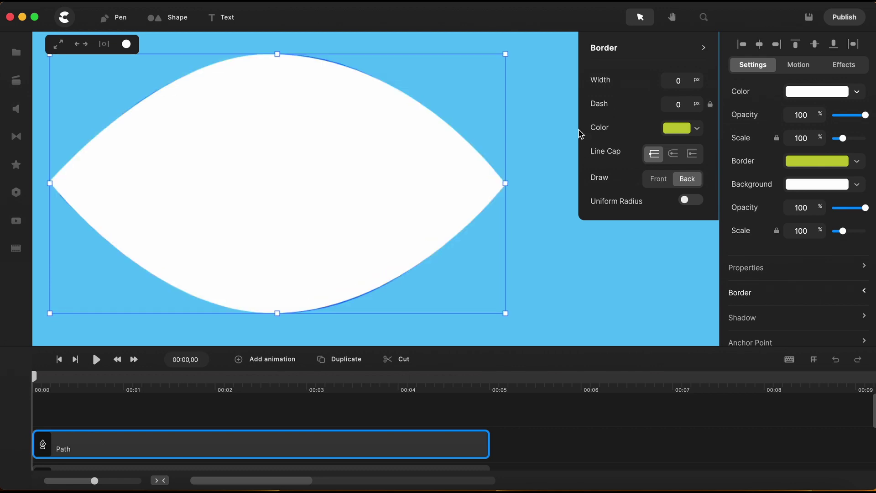
{"action": "left_click", "coordinate": [523, 416]}
Step: Delete the leftover blue Shape layer from the timeline
{"action": "scroll", "coordinate": [502, 422], "scroll_direction": "down", "scroll_amount": 2}
{"action": "left_click", "coordinate": [406, 435]}
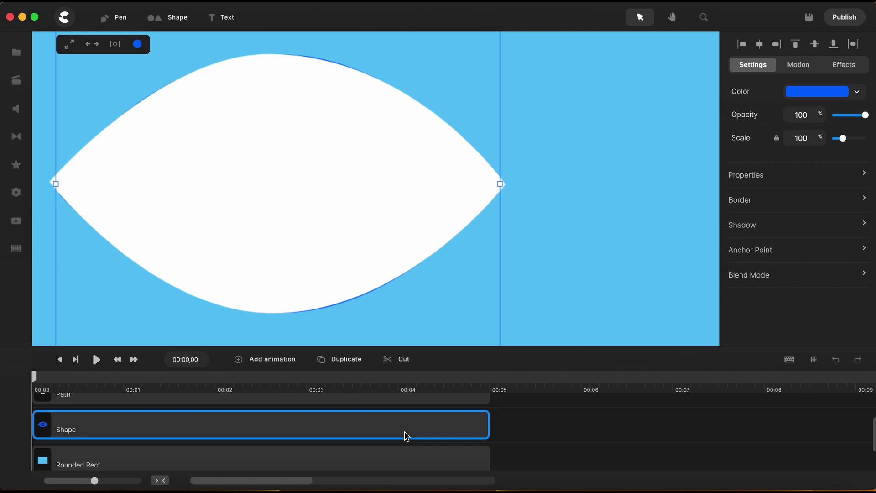
{"action": "key", "text": "Delete"}
{"action": "scroll", "coordinate": [405, 434], "scroll_direction": "up", "scroll_amount": 1}
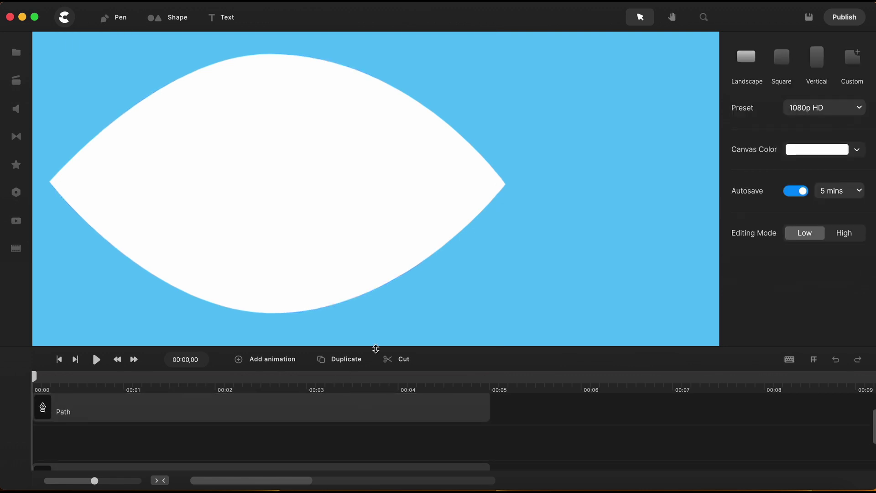
Step: Remove the empty timeline tracks and select the top copy of the eye path
{"action": "left_click_drag", "start_coordinate": [375, 349], "coordinate": [376, 265]}
{"action": "left_click", "coordinate": [182, 355]}
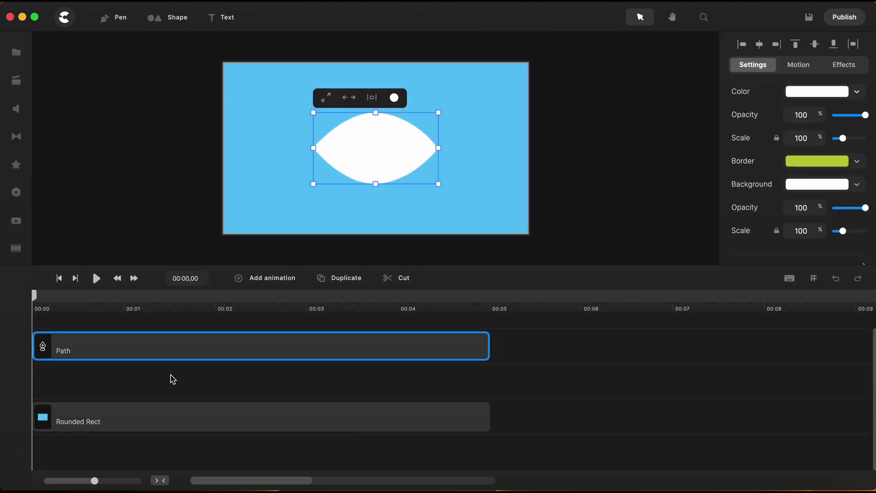
{"action": "right_click", "coordinate": [172, 379]}
{"action": "left_click", "coordinate": [229, 360]}
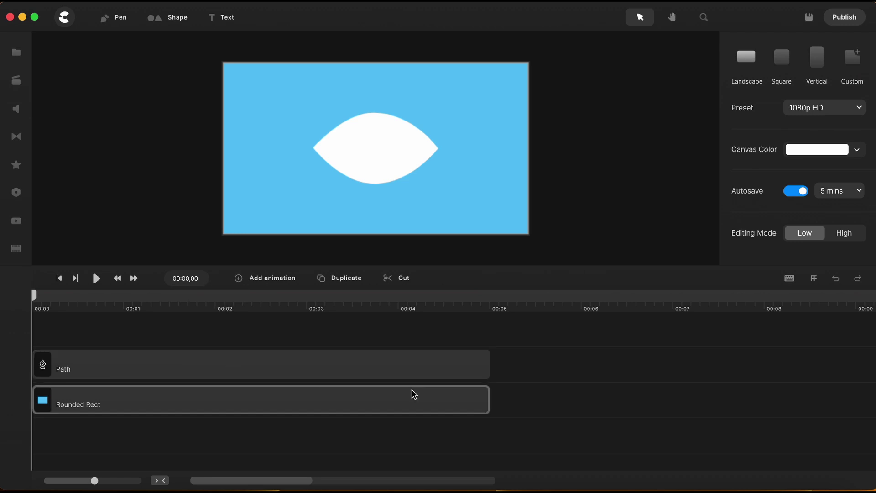
{"action": "left_click", "coordinate": [253, 368]}
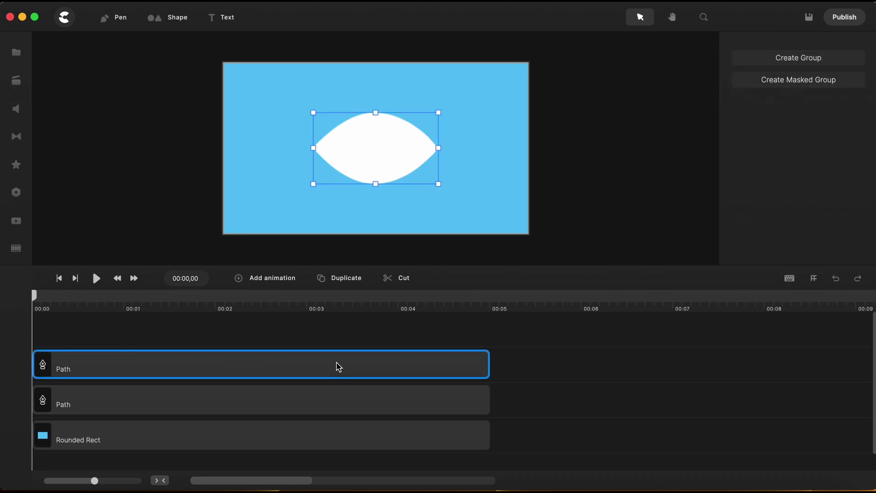
{"action": "left_click", "coordinate": [303, 368]}
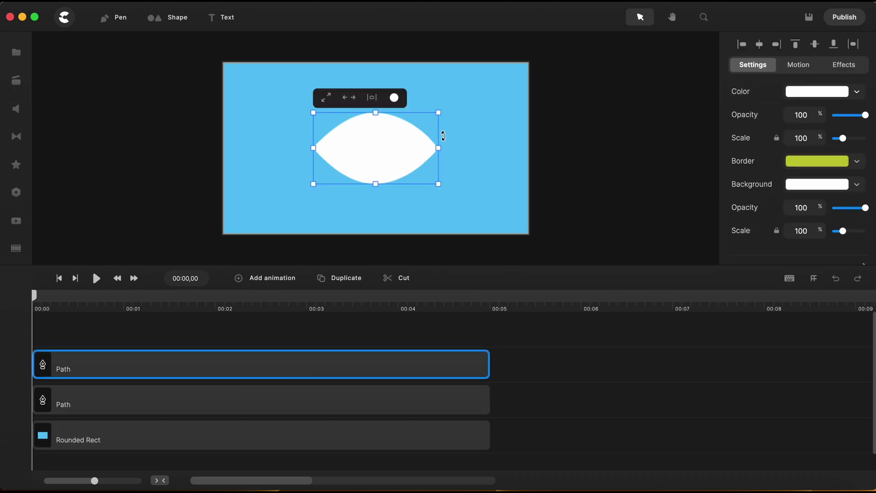
Step: Give the eye copy a 6 px black (000000) border and save the project
{"action": "scroll", "coordinate": [767, 200], "scroll_direction": "down", "scroll_amount": 3}
{"action": "left_click", "coordinate": [751, 194]}
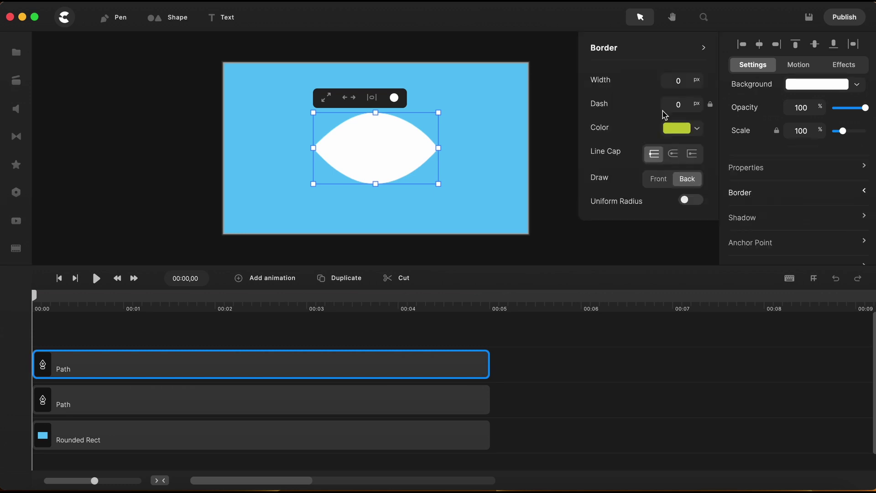
{"action": "key", "text": "super+s"}
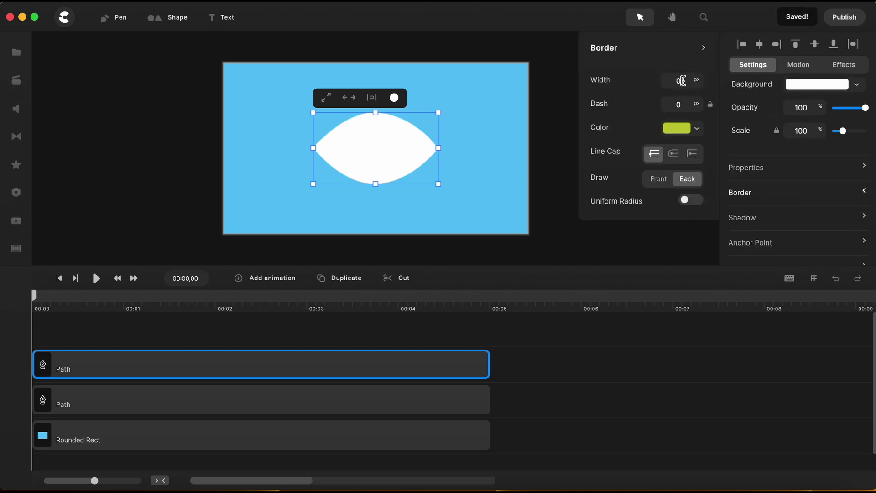
{"action": "type", "text": "6"}
{"action": "left_click", "coordinate": [677, 128]}
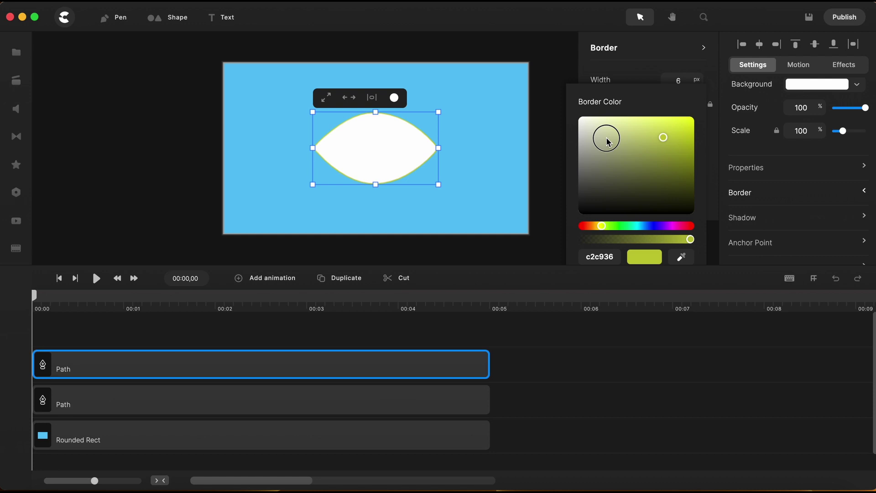
{"action": "left_click_drag", "start_coordinate": [606, 137], "coordinate": [583, 221]}
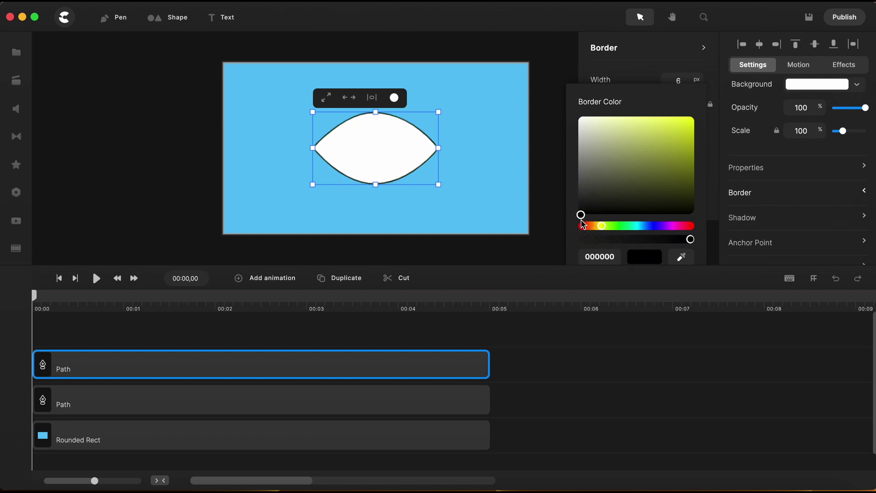
{"action": "left_click", "coordinate": [511, 385]}
Step: Scale the outlined eye copy down to 83% so it sits inside the white eye
{"action": "left_click", "coordinate": [470, 373]}
{"action": "left_click_drag", "start_coordinate": [478, 59], "coordinate": [468, 65]}
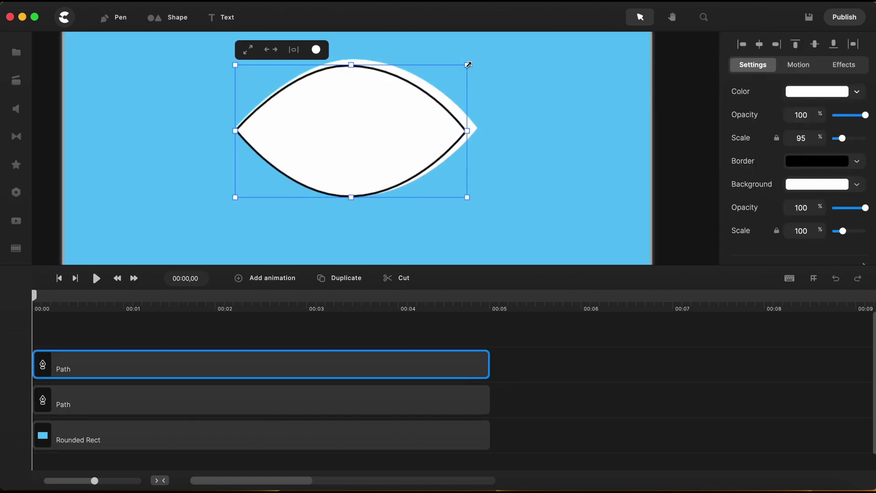
{"action": "left_click_drag", "start_coordinate": [235, 197], "coordinate": [249, 187]}
{"action": "left_click_drag", "start_coordinate": [467, 65], "coordinate": [458, 70]}
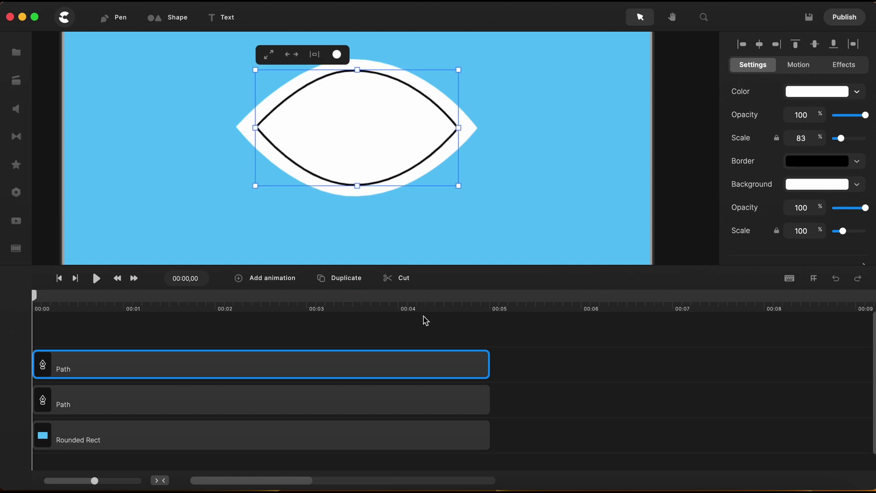
Step: Add a circle shape, shrink it to about 47% and centre it inside the eye
{"action": "left_click", "coordinate": [424, 320]}
{"action": "left_click", "coordinate": [155, 19]}
{"action": "left_click", "coordinate": [215, 88]}
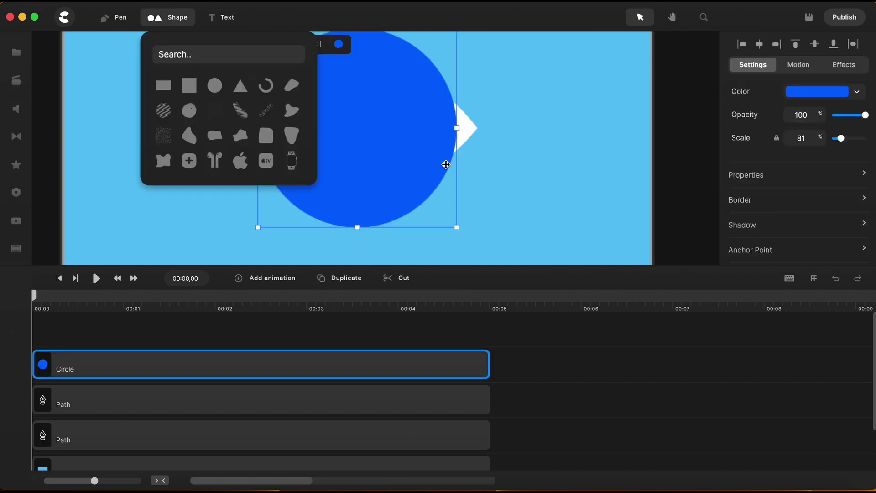
{"action": "left_click_drag", "start_coordinate": [448, 68], "coordinate": [399, 108]}
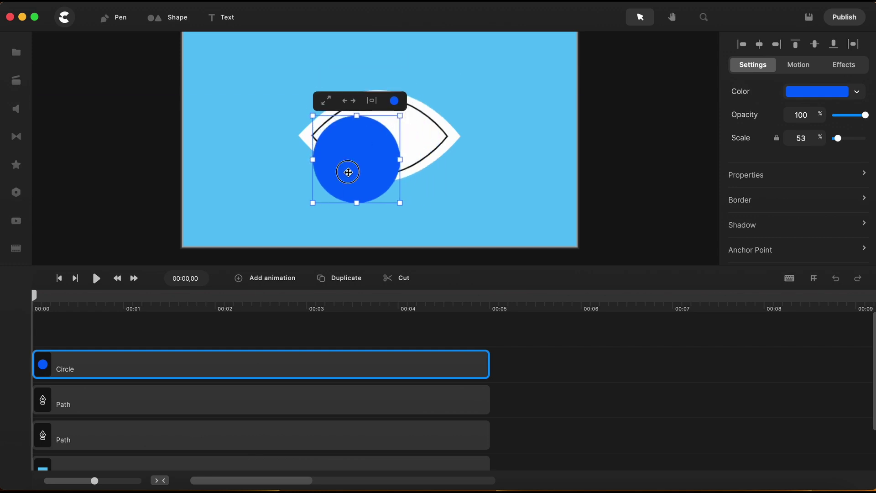
{"action": "left_click_drag", "start_coordinate": [348, 170], "coordinate": [370, 149]}
{"action": "scroll", "coordinate": [369, 149], "scroll_direction": "up", "scroll_amount": 3}
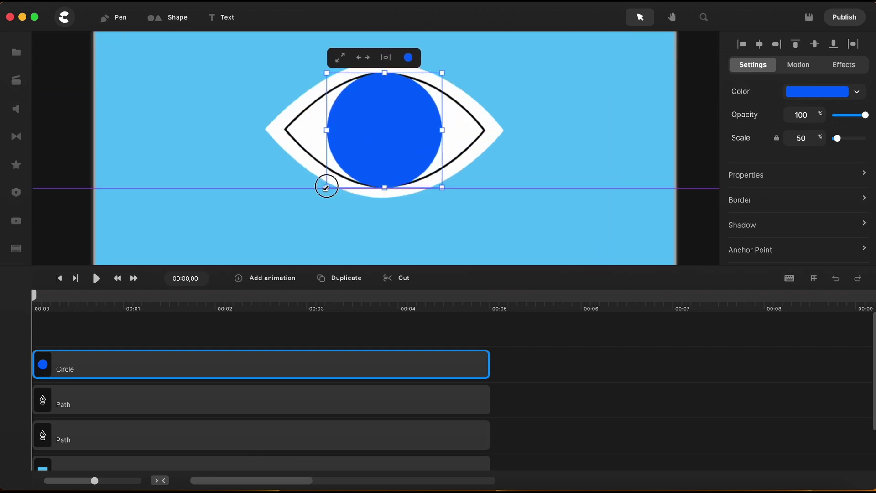
{"action": "left_click", "coordinate": [325, 186]}
Step: Fill the circle black (000000) to form the pupil
{"action": "left_click", "coordinate": [401, 124]}
{"action": "left_click", "coordinate": [839, 96]}
{"action": "left_click_drag", "start_coordinate": [659, 130], "coordinate": [591, 164]}
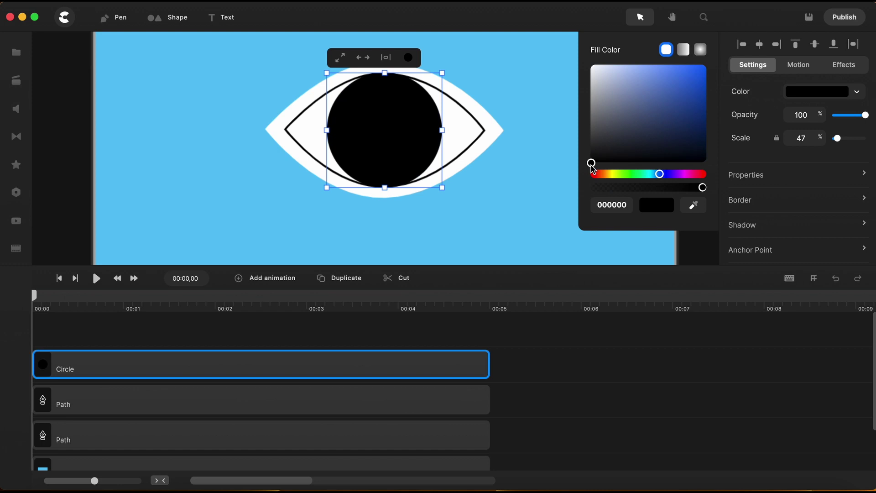
{"action": "left_click", "coordinate": [386, 146]}
{"action": "left_click", "coordinate": [563, 182]}
{"action": "scroll", "coordinate": [563, 182], "scroll_direction": "down", "scroll_amount": 3}
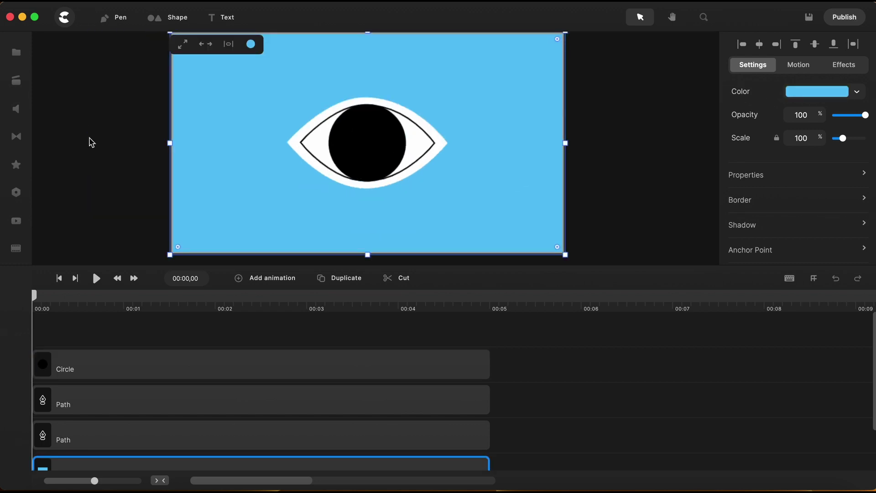
Step: Add the Rotating Star Group scene from My Scenes to the canvas and ungroup it
{"action": "left_click", "coordinate": [16, 222]}
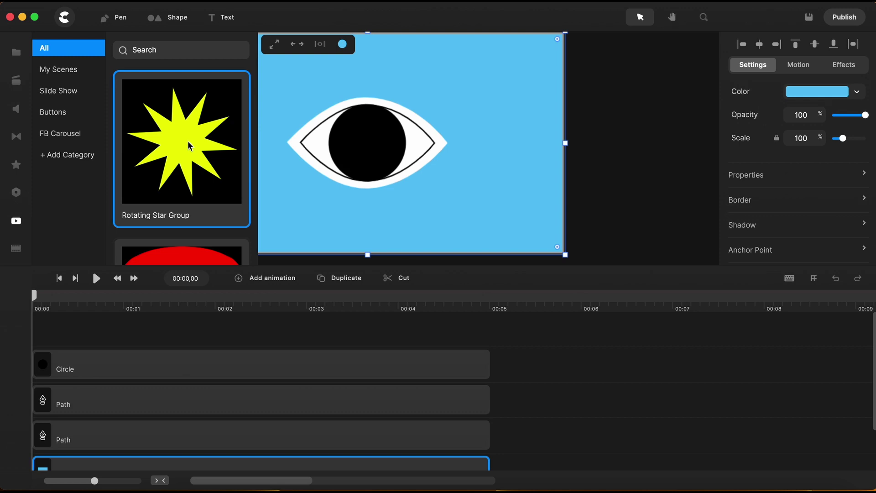
{"action": "left_click_drag", "start_coordinate": [187, 141], "coordinate": [363, 154]}
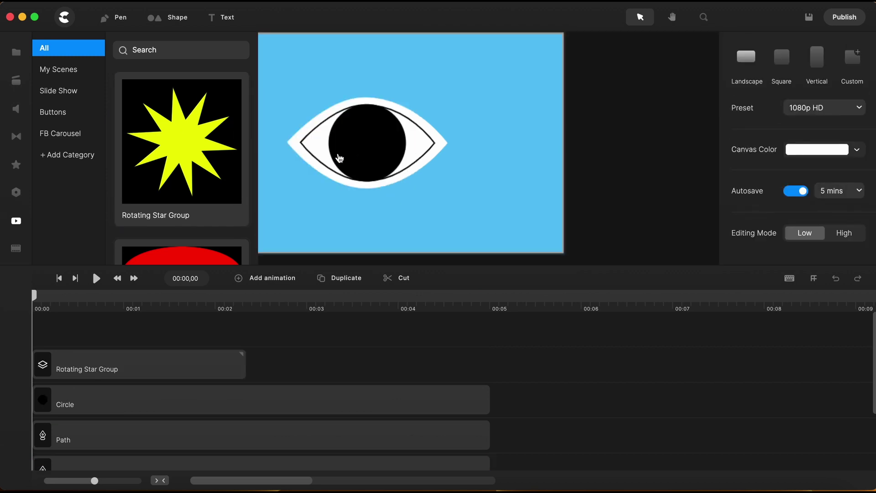
{"action": "left_click", "coordinate": [16, 221]}
{"action": "left_click", "coordinate": [129, 355]}
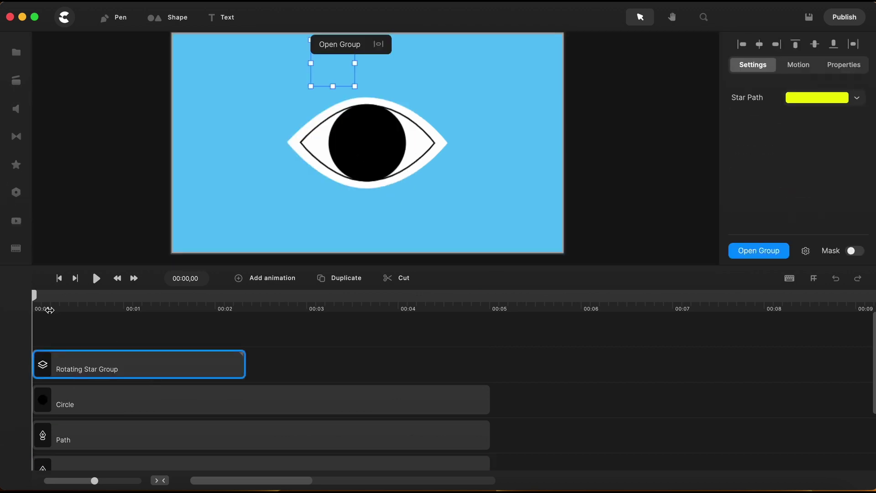
{"action": "left_click_drag", "start_coordinate": [35, 296], "coordinate": [103, 296]}
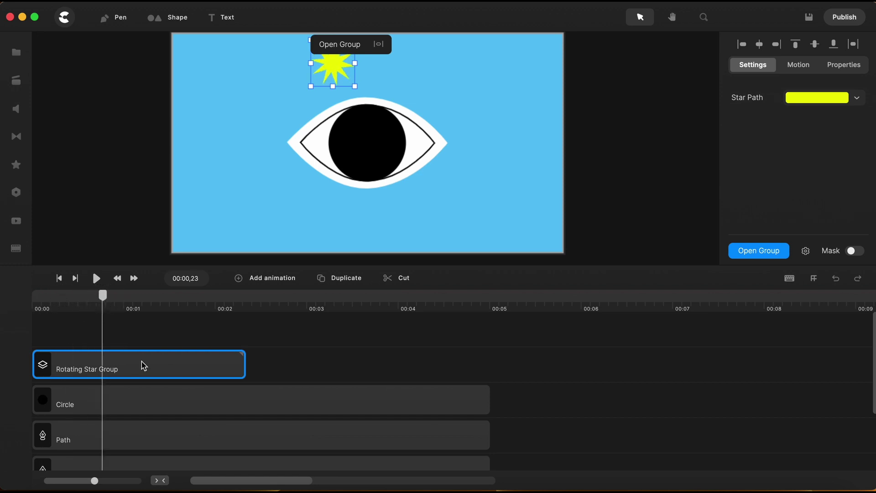
{"action": "right_click", "coordinate": [143, 365]}
{"action": "left_click", "coordinate": [174, 294]}
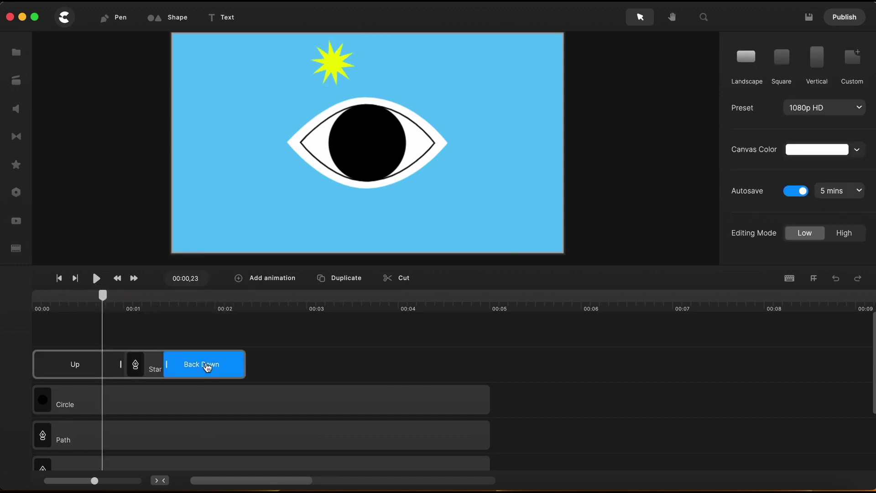
Step: Delete the Back Down and Up animations, extend the Star Path clip, and centre the star on the pupil
{"action": "left_click_drag", "start_coordinate": [103, 295], "coordinate": [142, 296]}
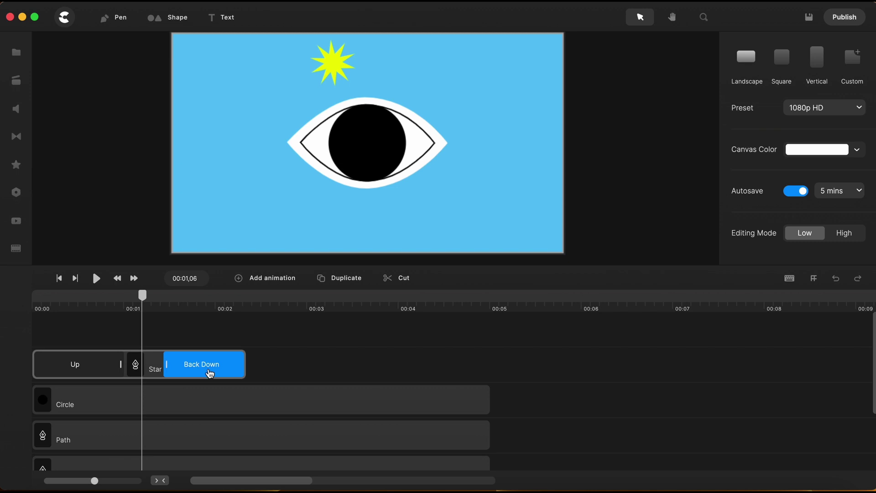
{"action": "key", "text": "Delete"}
{"action": "left_click", "coordinate": [73, 365]}
{"action": "key", "text": "Delete"}
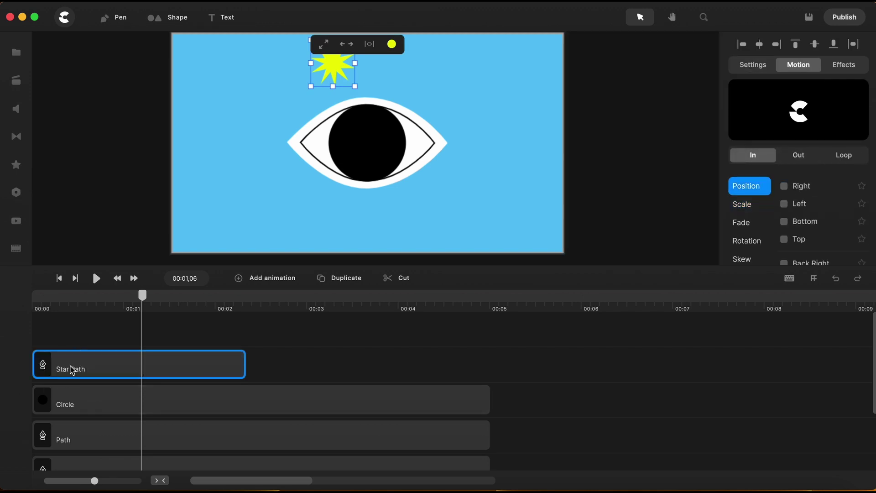
{"action": "left_click_drag", "start_coordinate": [243, 364], "coordinate": [489, 367]}
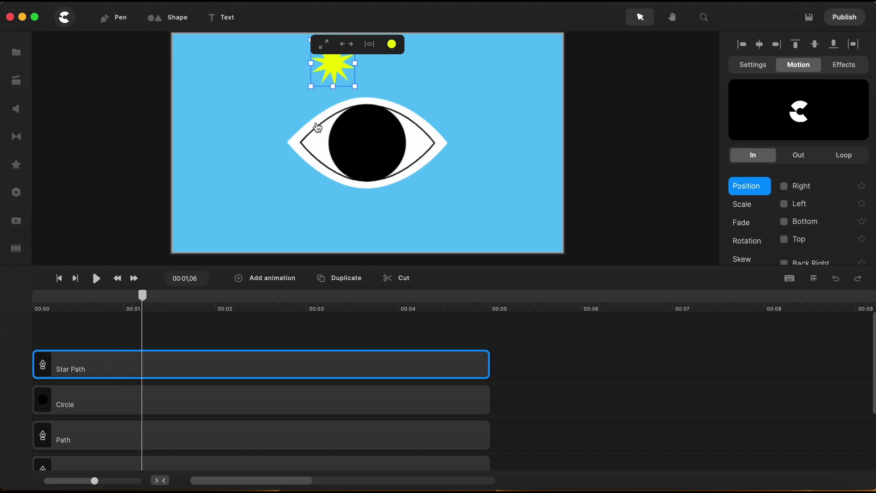
{"action": "left_click_drag", "start_coordinate": [335, 64], "coordinate": [370, 144]}
{"action": "left_click", "coordinate": [516, 155]}
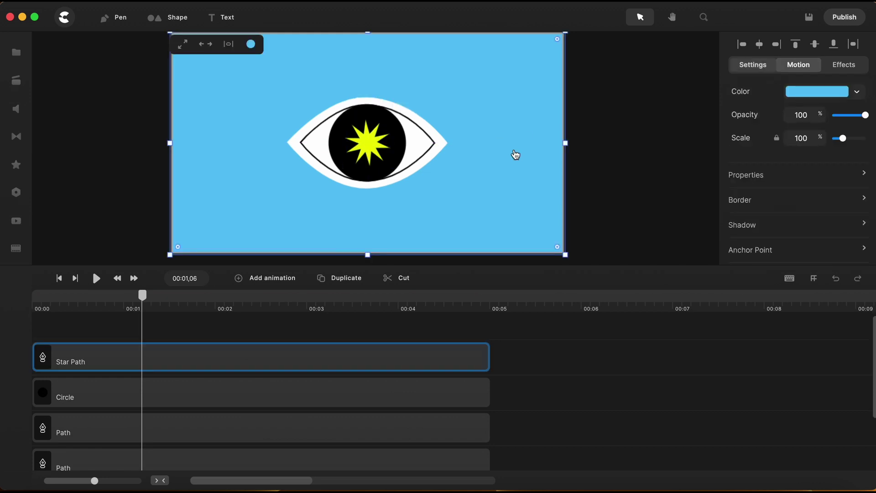
{"action": "left_click", "coordinate": [377, 152]}
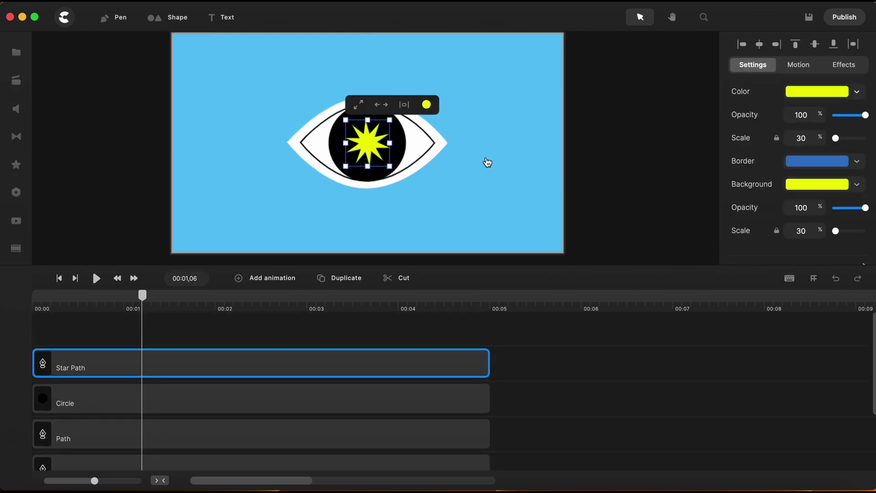
Step: Group the Star Path, Circle, Path and White Eye clips and remove excess tracks
{"action": "left_click", "coordinate": [596, 144]}
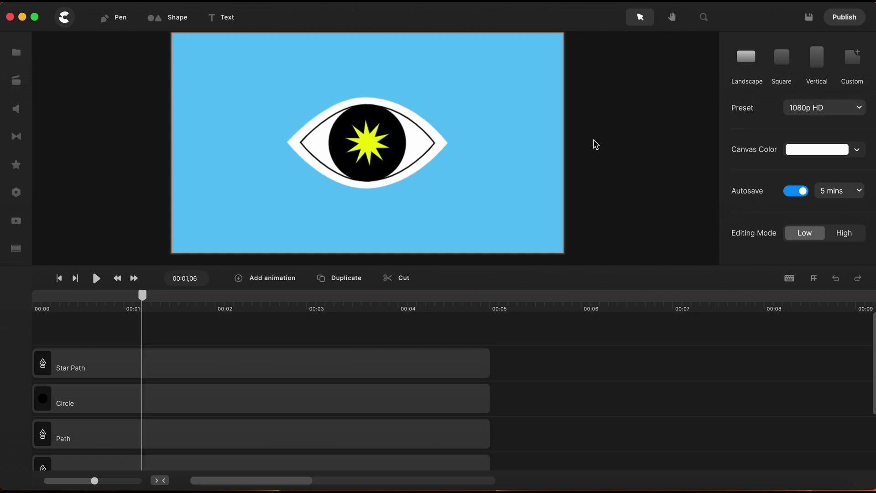
{"action": "left_click_drag", "start_coordinate": [510, 262], "coordinate": [508, 147]}
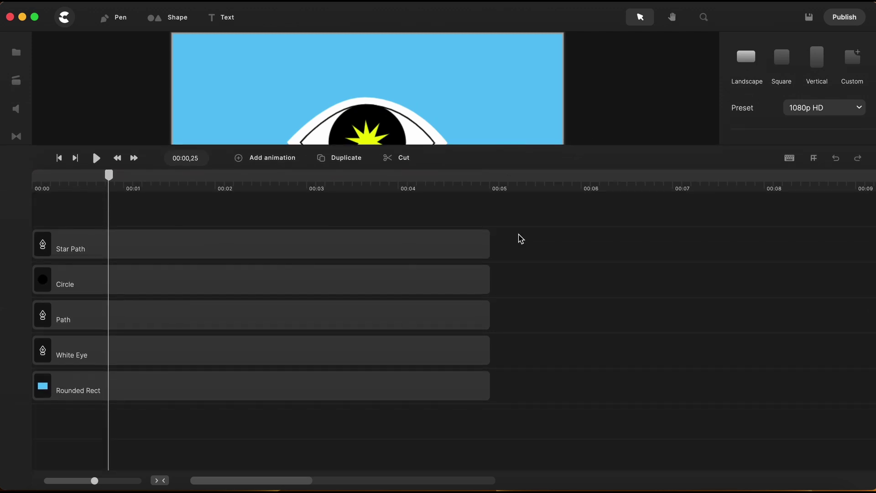
{"action": "left_click_drag", "start_coordinate": [501, 229], "coordinate": [434, 361]}
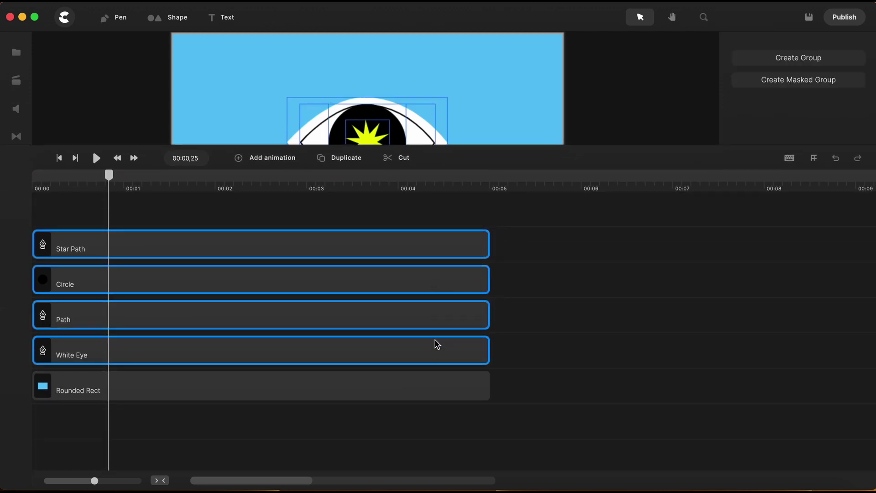
{"action": "right_click", "coordinate": [438, 349]}
{"action": "left_click", "coordinate": [460, 292]}
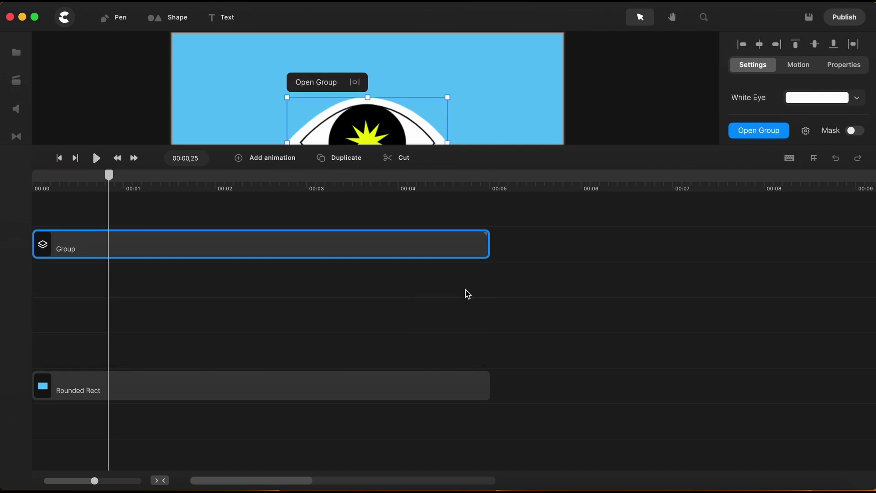
{"action": "right_click", "coordinate": [468, 293]}
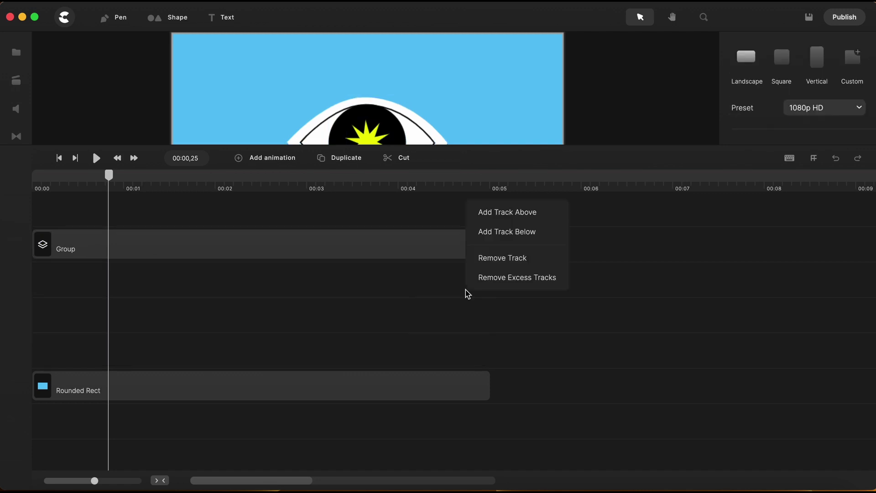
{"action": "left_click", "coordinate": [519, 282]}
Step: Rename the group clip to 'Blinking Eye Group' and bring up its Motion presets
{"action": "left_click_drag", "start_coordinate": [479, 146], "coordinate": [473, 313]}
{"action": "right_click", "coordinate": [152, 428]}
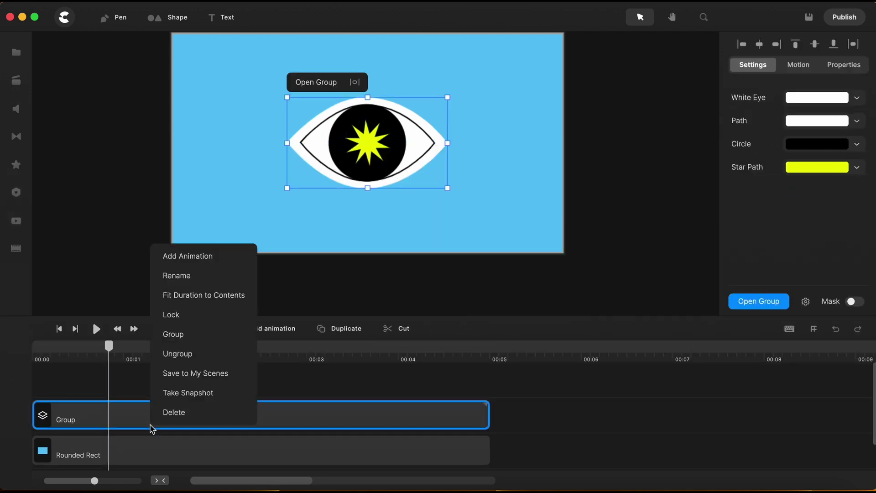
{"action": "left_click", "coordinate": [180, 276]}
{"action": "type", "text": "Blinkin"}
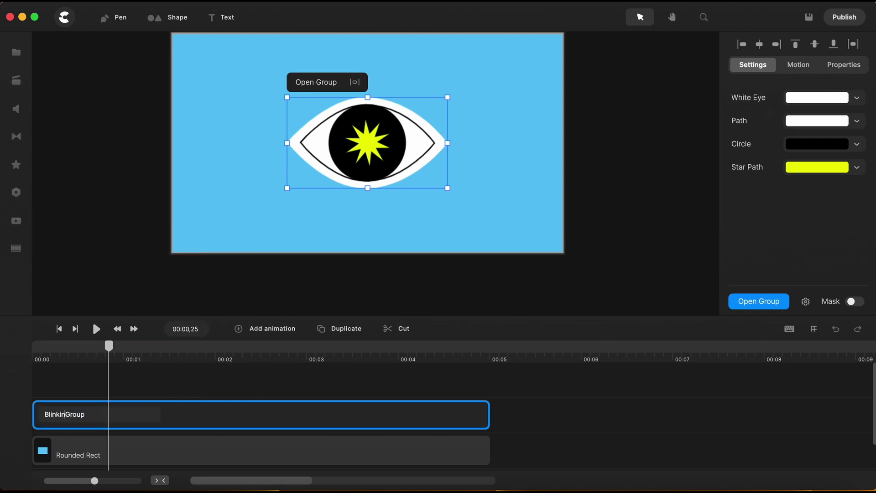
{"action": "type", "text": "g Eye"}
{"action": "key", "text": "Return"}
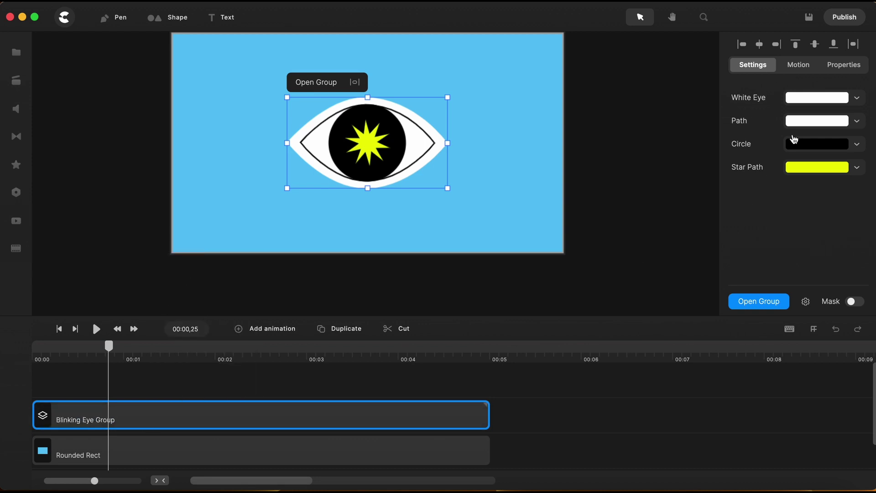
{"action": "left_click", "coordinate": [799, 64]}
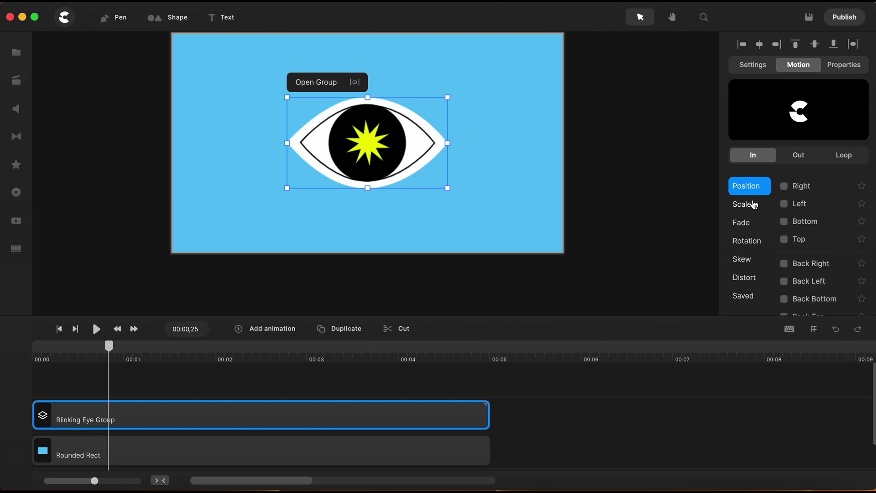
Step: Give the Blinking Eye Group a Scale Up entrance animation and preview it from the start
{"action": "left_click", "coordinate": [746, 206]}
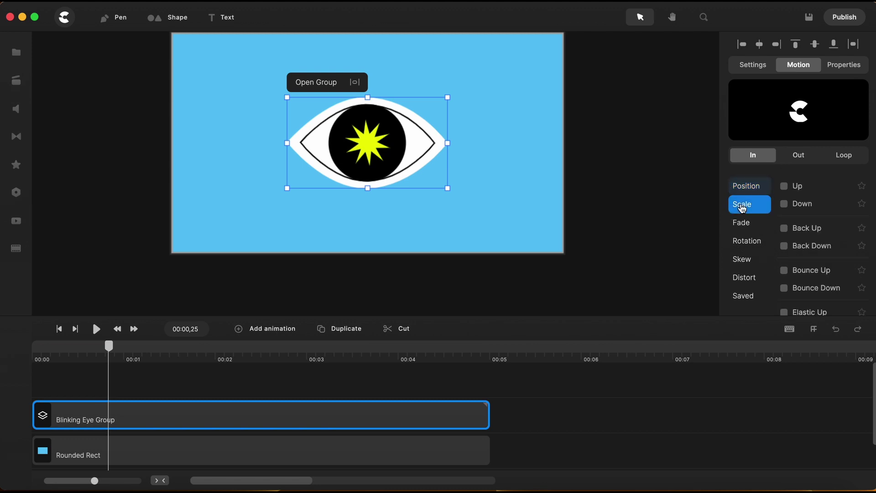
{"action": "left_click", "coordinate": [784, 188]}
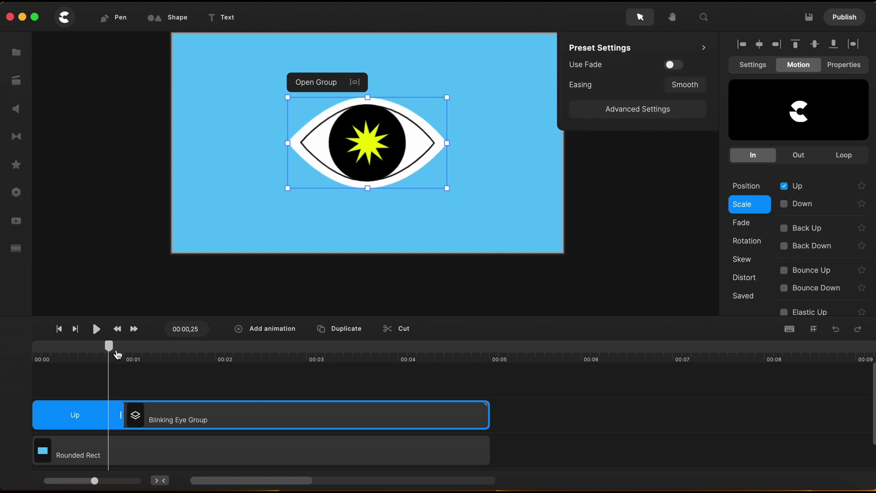
{"action": "left_click_drag", "start_coordinate": [114, 352], "coordinate": [143, 360]}
{"action": "left_click", "coordinate": [267, 382]}
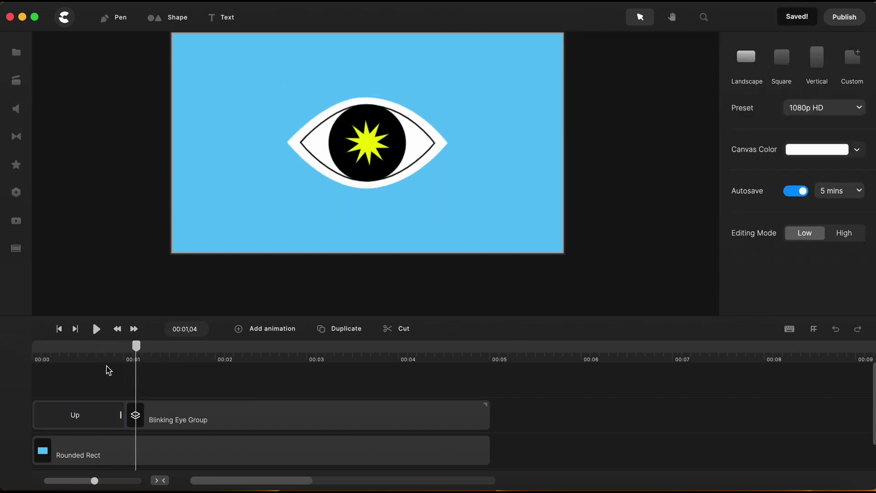
{"action": "left_click", "coordinate": [34, 357]}
{"action": "key", "text": "space"}
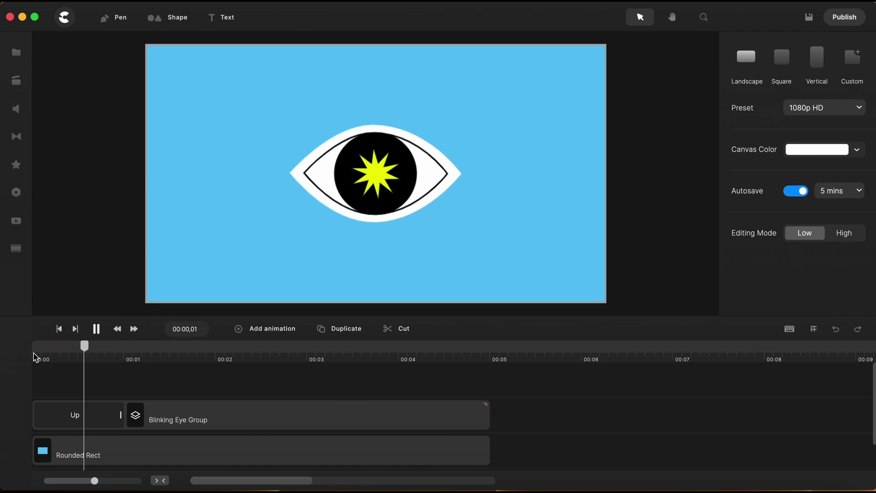
{"action": "key", "text": "space"}
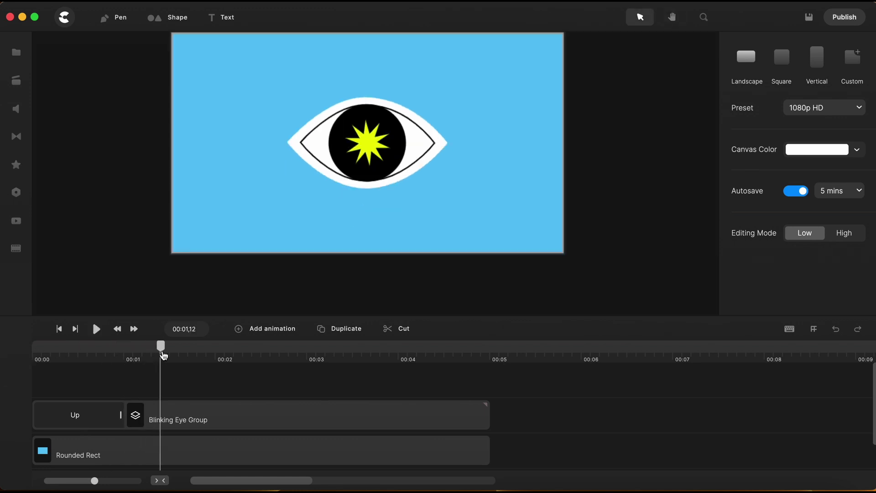
Step: At about 00:01,01, start adding a property animation to the Blinking Eye Group clip
{"action": "left_click_drag", "start_coordinate": [162, 352], "coordinate": [127, 351]}
{"action": "left_click", "coordinate": [178, 418]}
{"action": "left_click", "coordinate": [262, 332]}
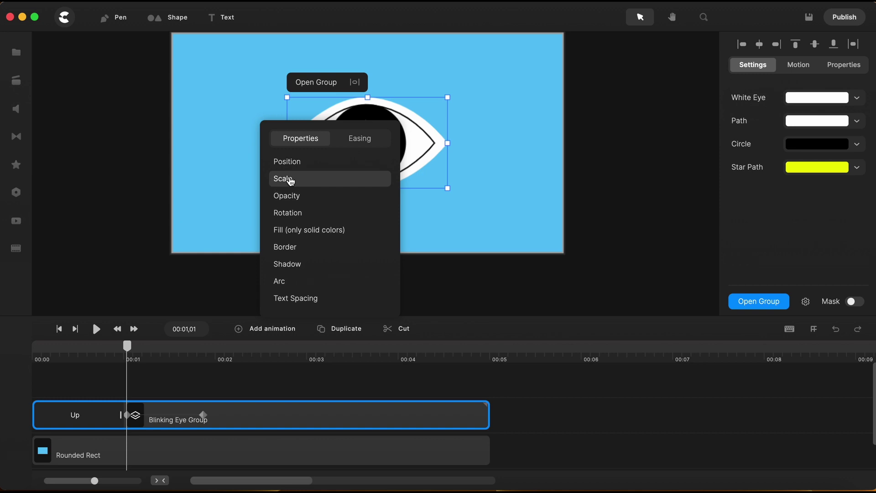
Step: Set the new animation's easing to Expo and move its keyframe earlier to 00:01,11
{"action": "left_click", "coordinate": [355, 147]}
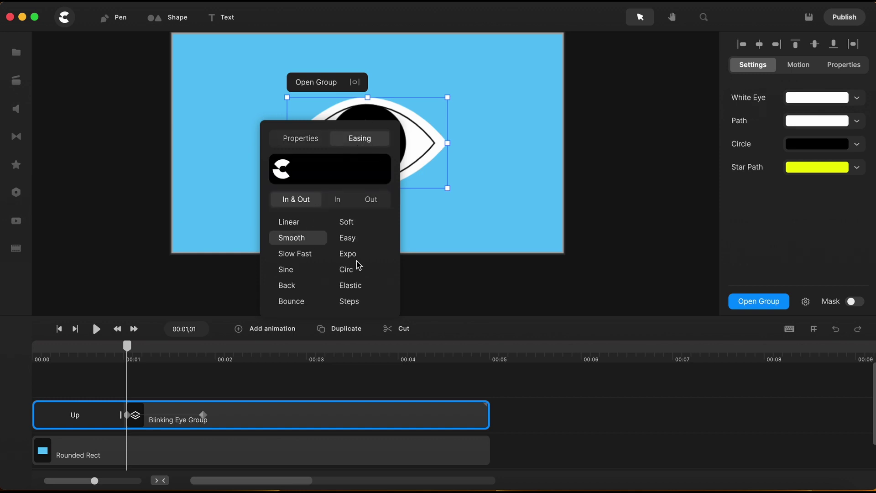
{"action": "left_click", "coordinate": [347, 253]}
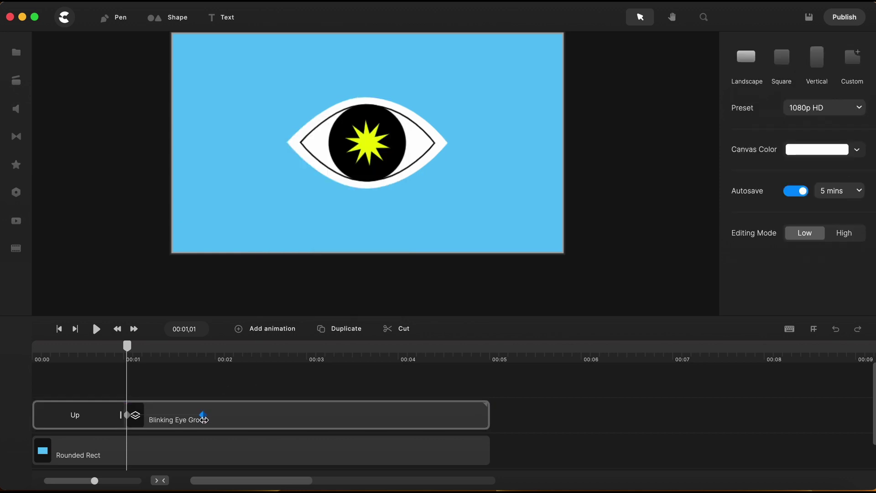
{"action": "left_click", "coordinate": [203, 416]}
{"action": "left_click_drag", "start_coordinate": [203, 419], "coordinate": [158, 425]}
{"action": "left_click", "coordinate": [159, 427]}
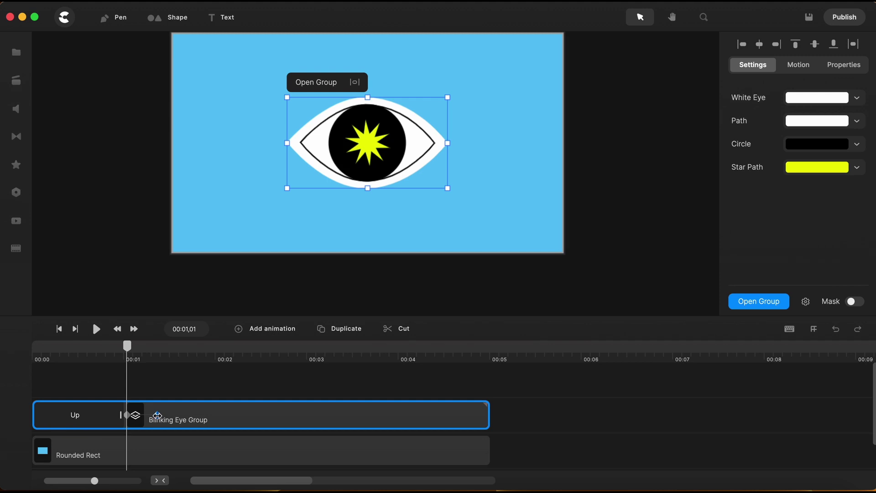
{"action": "left_click", "coordinate": [157, 415]}
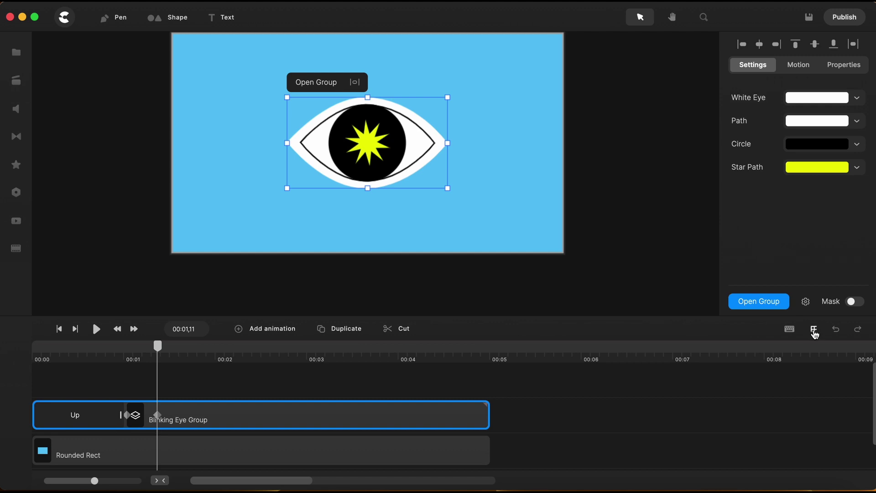
Step: Turn on Snap to Grid with a 131 px grid size
{"action": "left_click", "coordinate": [814, 329]}
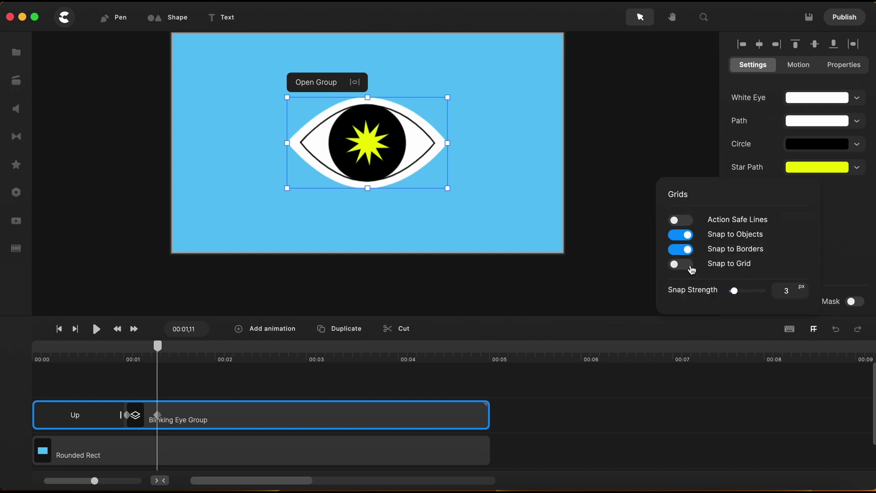
{"action": "left_click", "coordinate": [682, 264]}
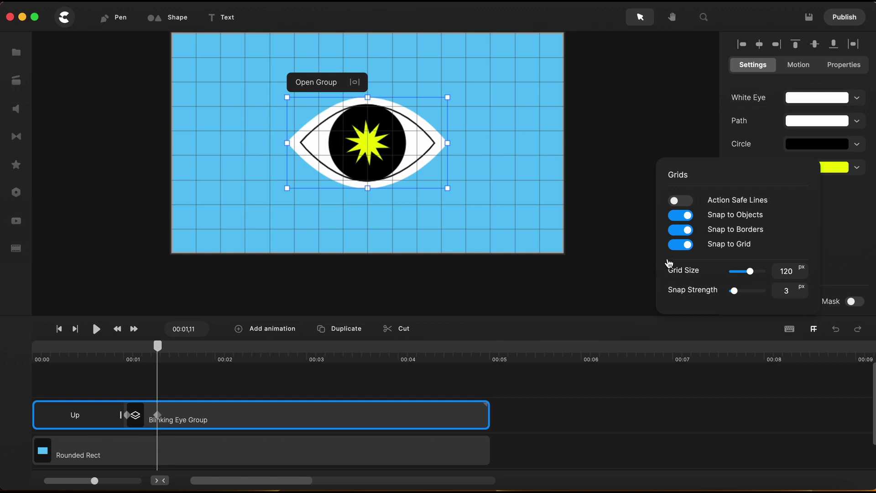
{"action": "left_click_drag", "start_coordinate": [750, 271], "coordinate": [754, 270]}
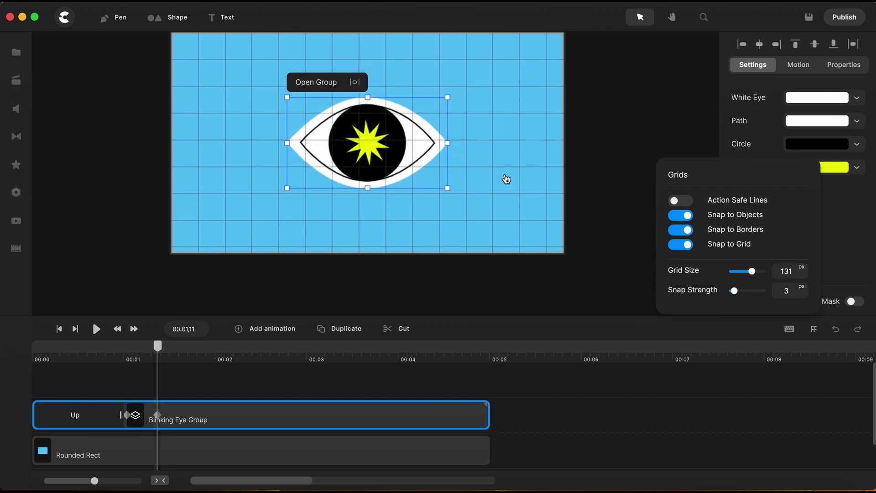
{"action": "scroll", "coordinate": [463, 151], "scroll_direction": "up", "scroll_amount": 3}
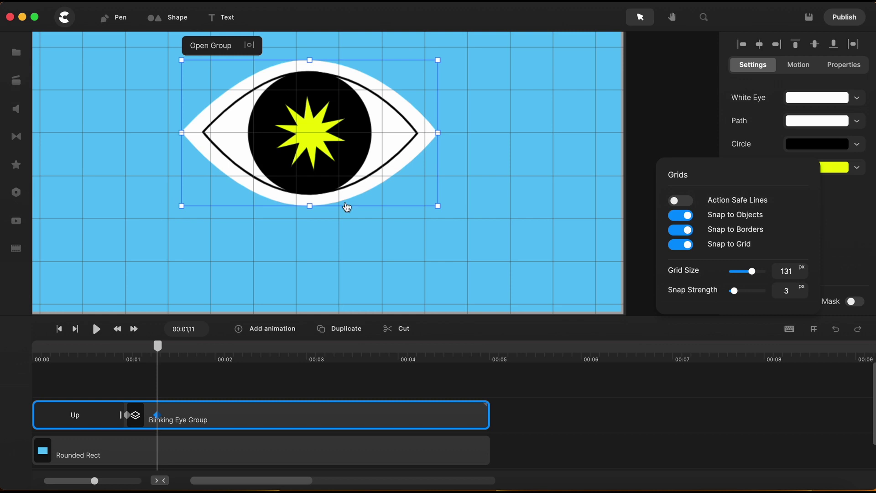
Step: Squash the eye group vertically into a thin line at 00:01,11, then scrub to preview the closing
{"action": "left_click_drag", "start_coordinate": [311, 205], "coordinate": [307, 135]}
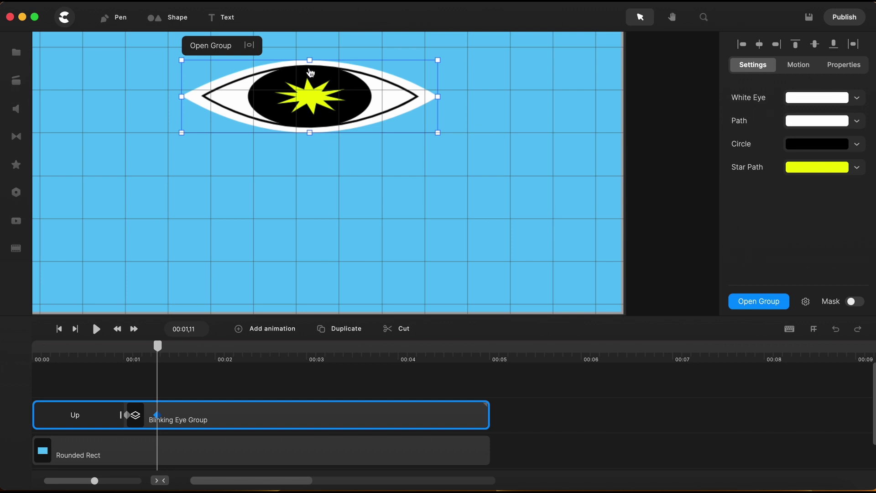
{"action": "left_click_drag", "start_coordinate": [309, 59], "coordinate": [309, 144]}
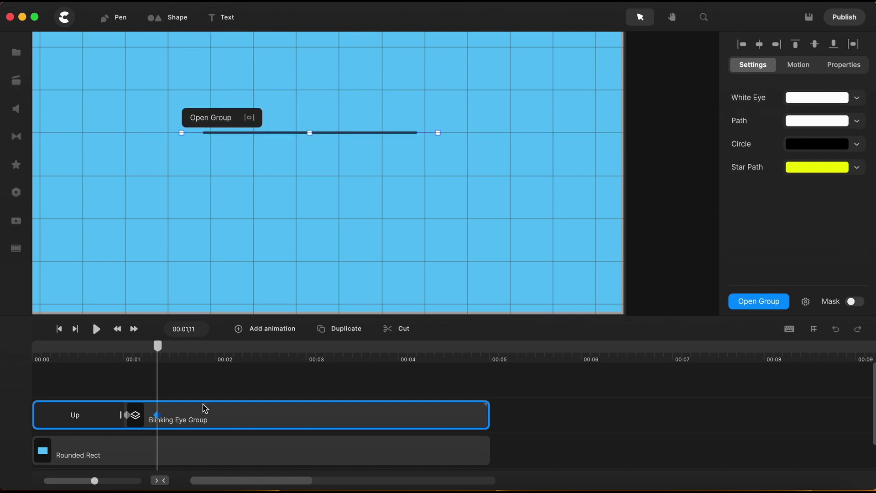
{"action": "left_click_drag", "start_coordinate": [119, 355], "coordinate": [161, 356]}
Step: Add another Expo-eased Scale keyframe to the eye group and move it earlier on the clip
{"action": "left_click", "coordinate": [268, 329]}
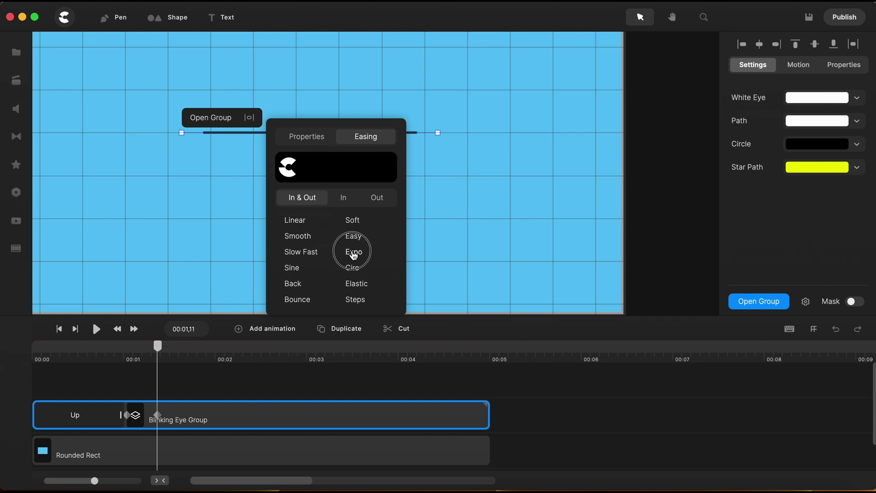
{"action": "left_click", "coordinate": [354, 251]}
{"action": "left_click", "coordinate": [307, 136]}
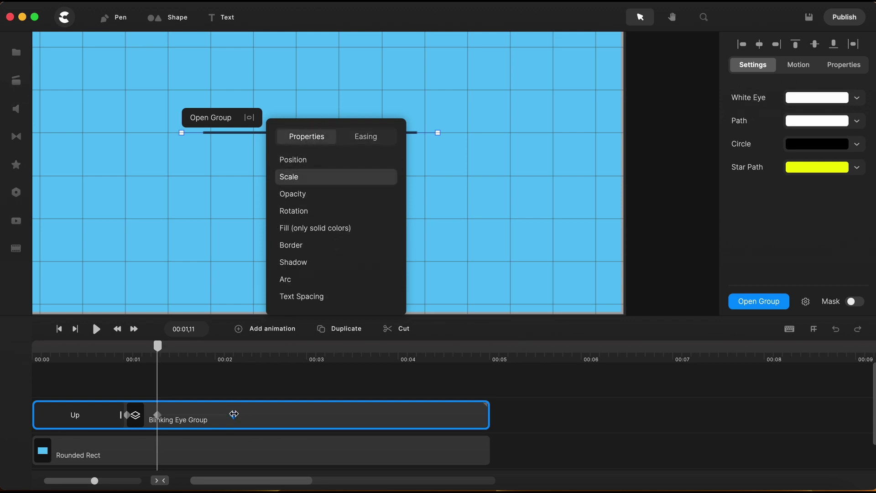
{"action": "left_click_drag", "start_coordinate": [234, 413], "coordinate": [187, 415]}
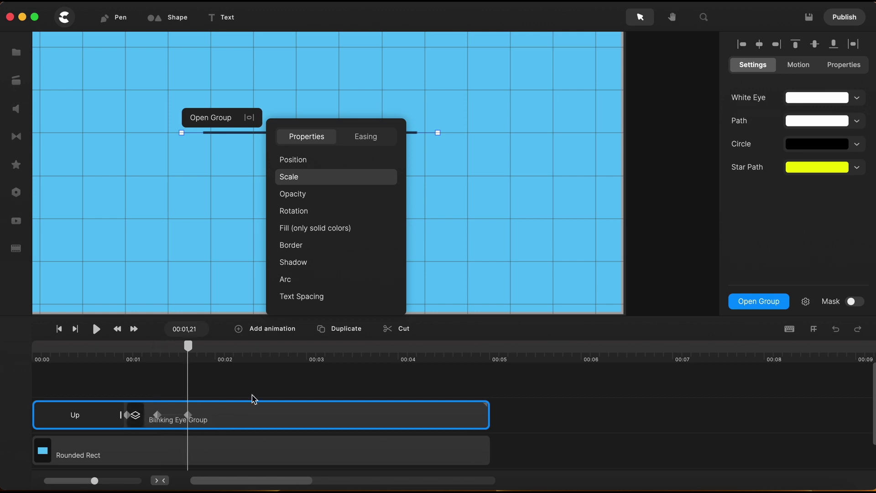
{"action": "left_click", "coordinate": [274, 385]}
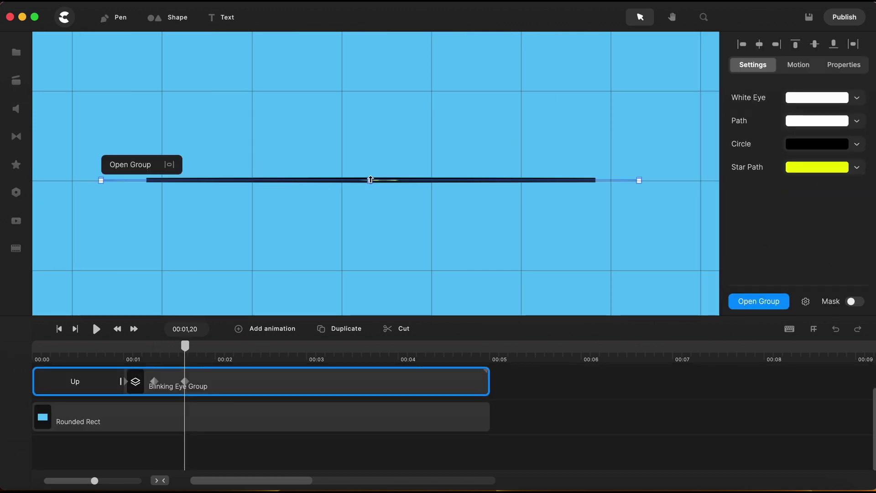
Step: Stretch the eye back to full height from its top and bottom edges, reopening it
{"action": "left_click_drag", "start_coordinate": [369, 178], "coordinate": [367, 44]}
{"action": "scroll", "coordinate": [369, 108], "scroll_direction": "down", "scroll_amount": 3}
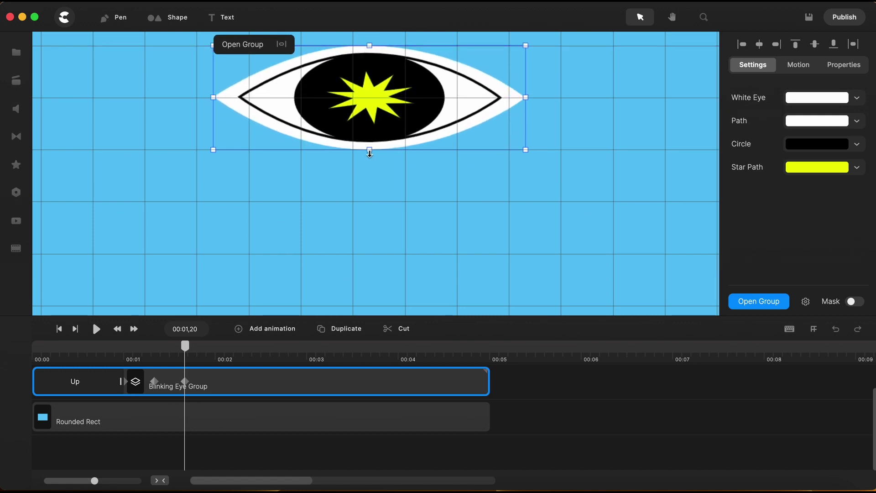
{"action": "left_click_drag", "start_coordinate": [370, 149], "coordinate": [369, 253]}
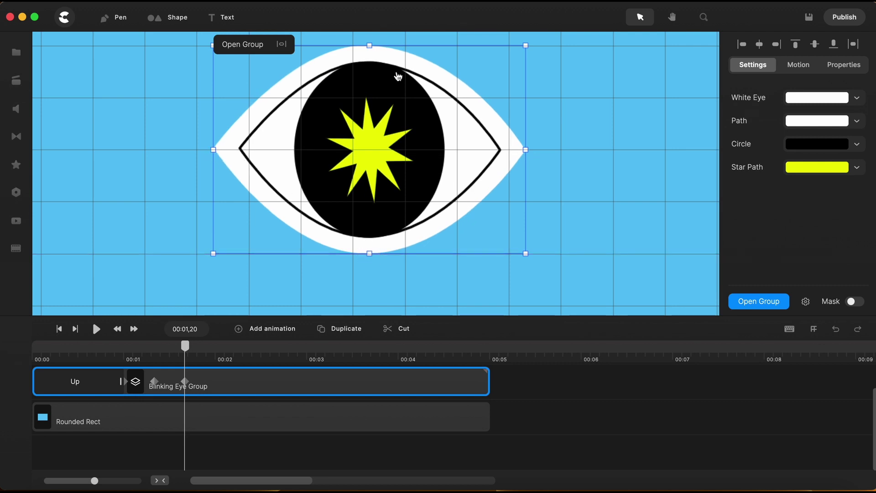
{"action": "left_click_drag", "start_coordinate": [369, 45], "coordinate": [370, 57]}
{"action": "left_click_drag", "start_coordinate": [375, 257], "coordinate": [368, 238]}
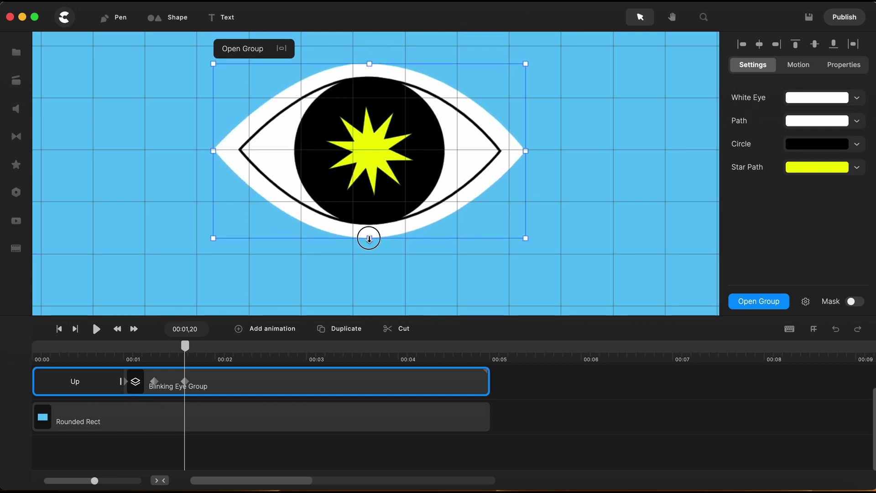
Step: Turn off Snap to Grid, then play the blinking eye animation from the start
{"action": "left_click", "coordinate": [814, 329]}
{"action": "left_click", "coordinate": [676, 245]}
{"action": "left_click", "coordinate": [49, 424]}
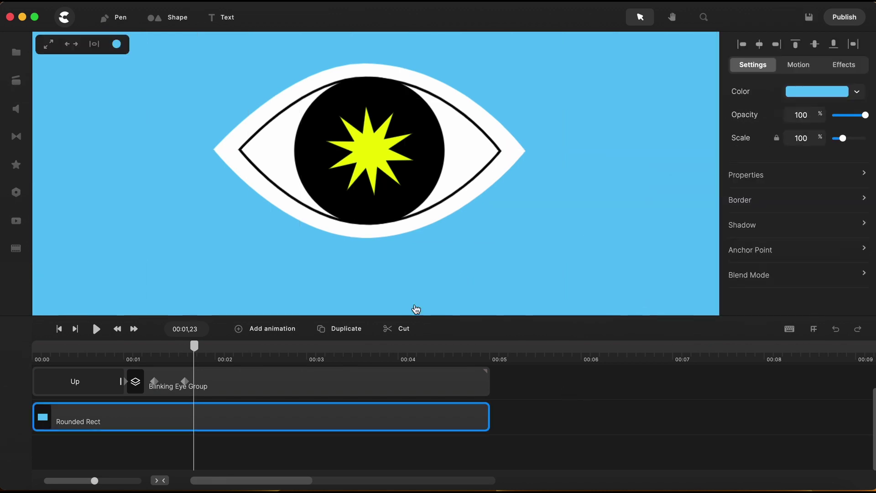
{"action": "left_click", "coordinate": [60, 329]}
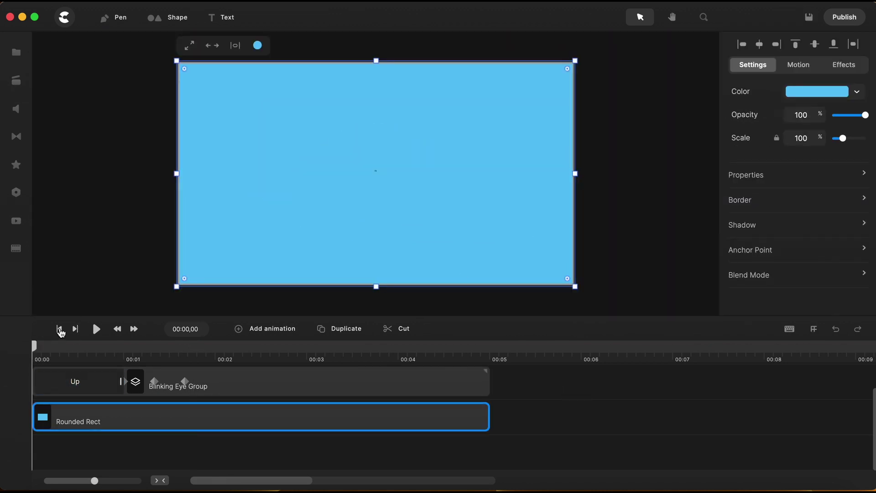
{"action": "key", "text": "space"}
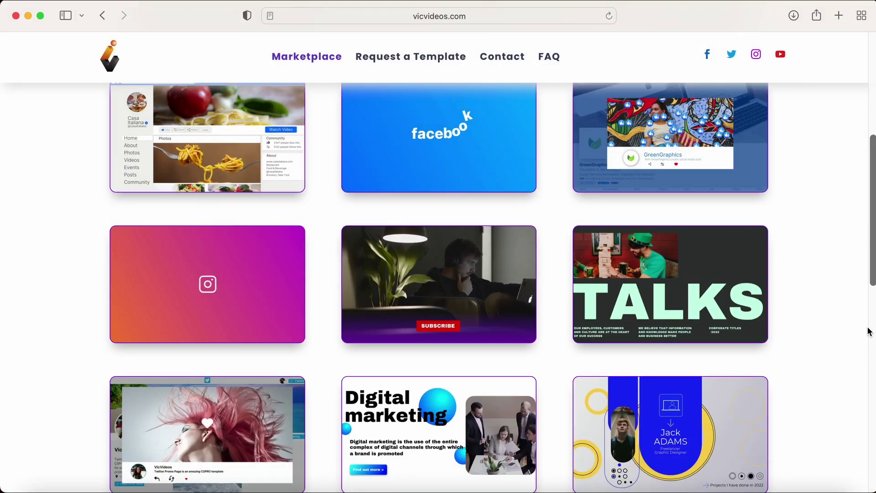
{"action": "scroll", "coordinate": [869, 331], "scroll_direction": "down", "scroll_amount": 10}
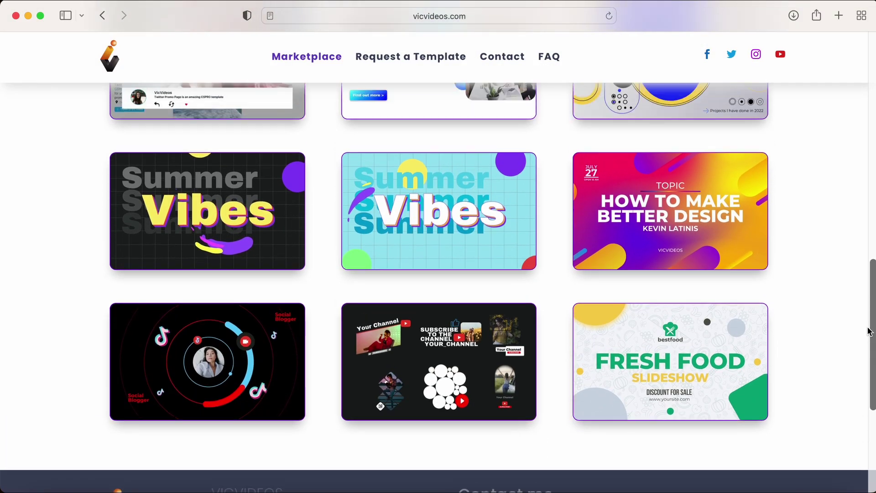